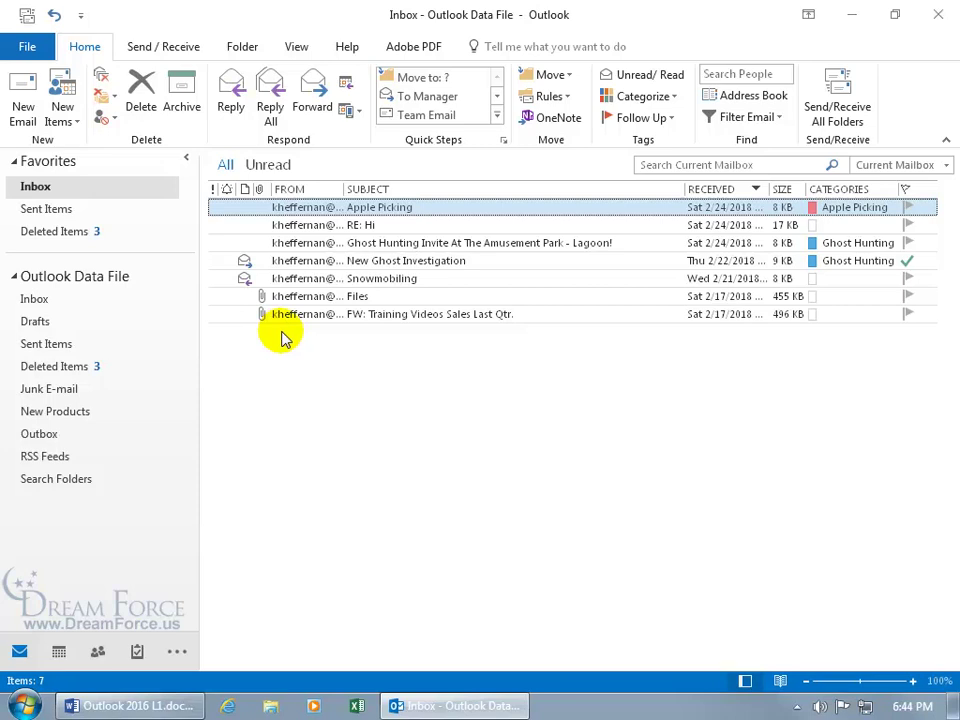
Open the 'FW: Training Videos Sales Last Qtr.' message from the Inbox in its own window
double_click(295, 316)
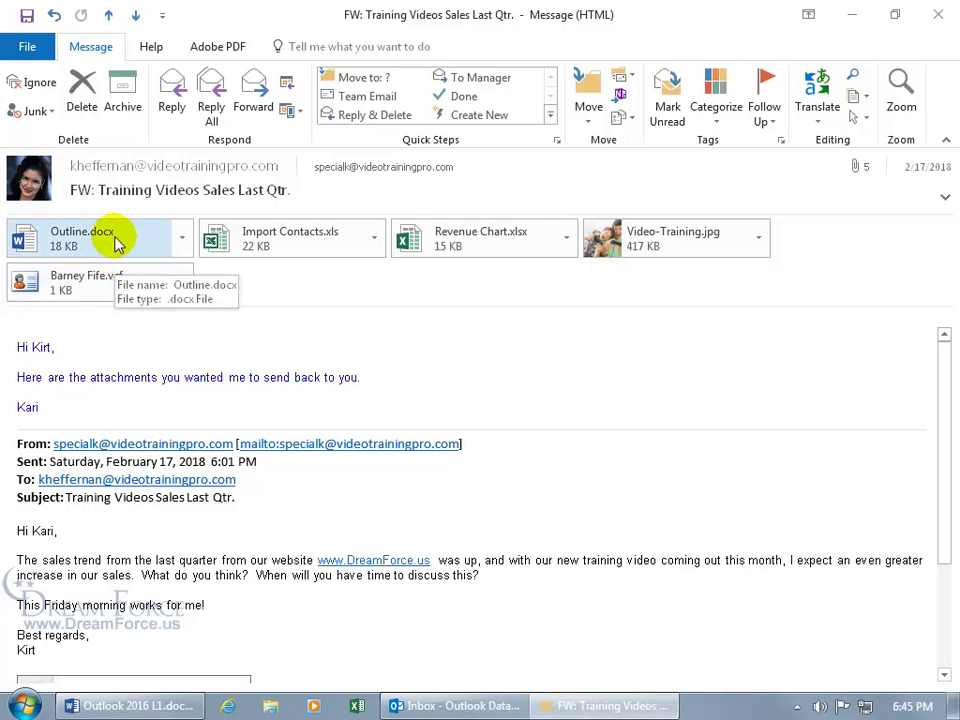
click(181, 239)
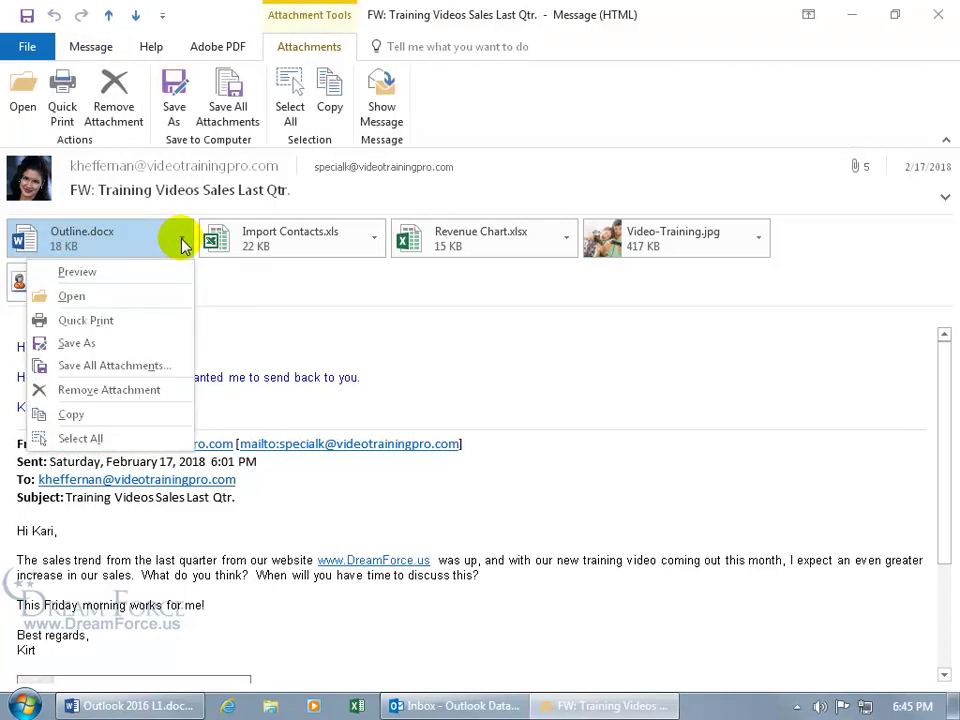
click(108, 247)
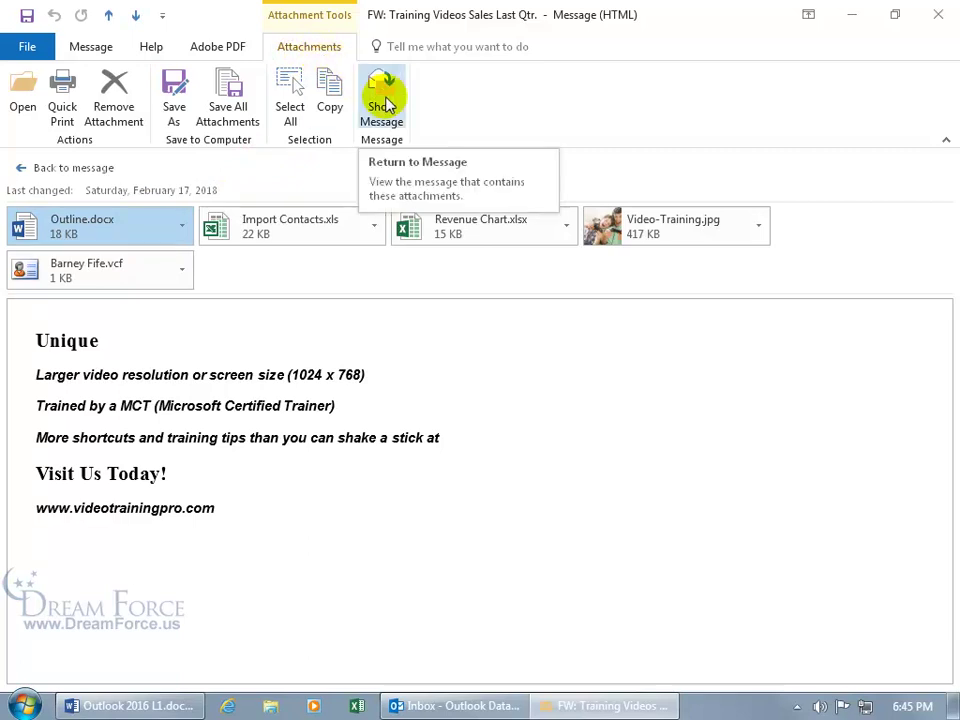
click(82, 177)
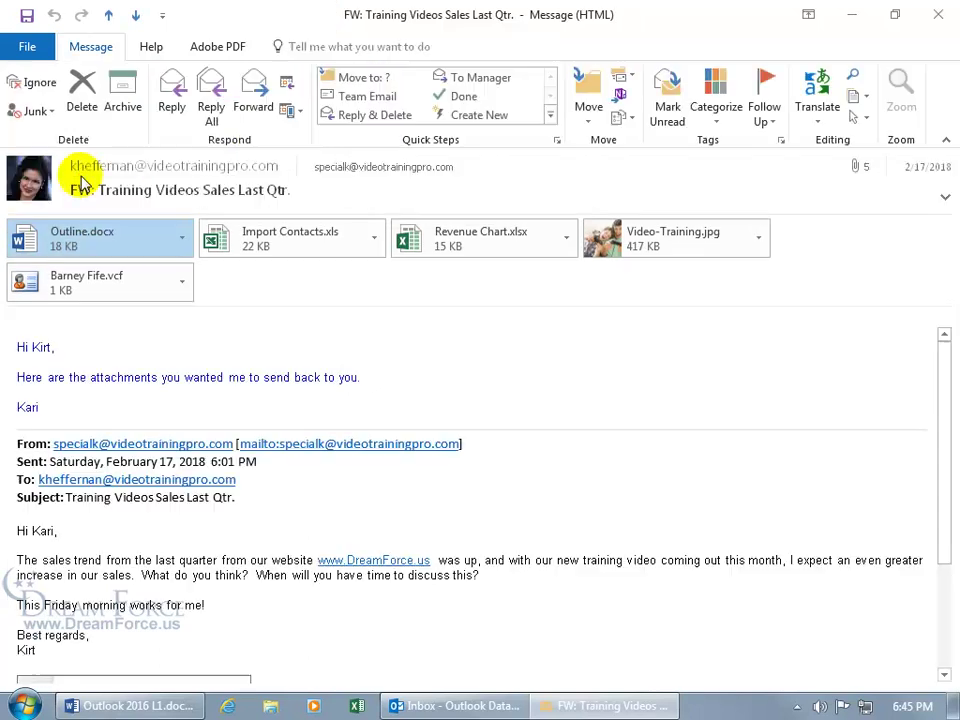
Preview the Video-Training.jpg attachment and show its attachment options menu
click(638, 238)
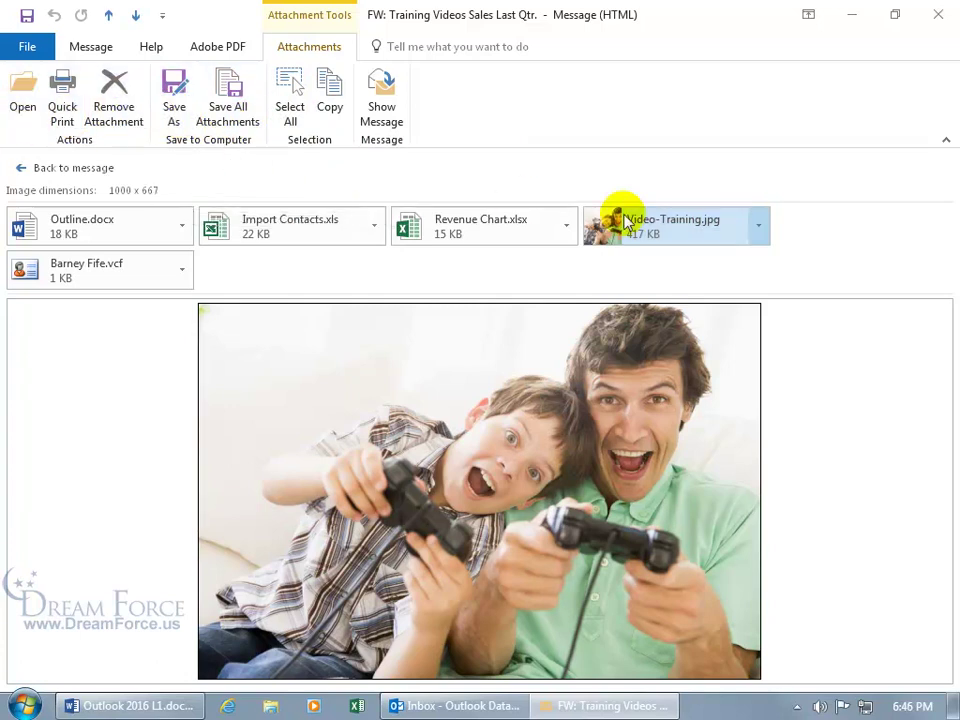
click(757, 226)
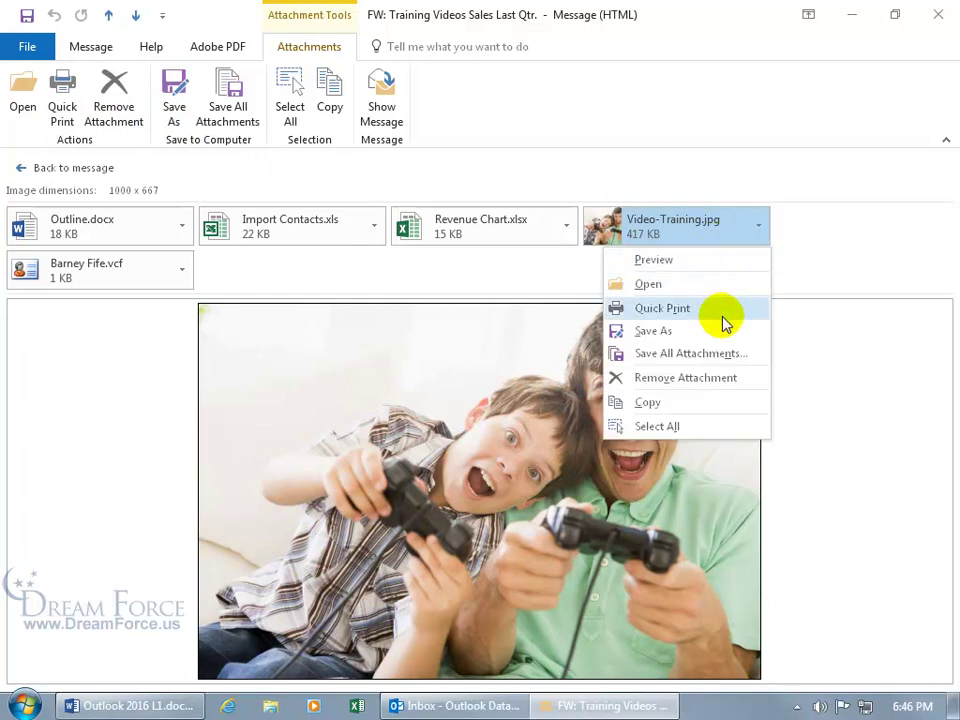
Save Video-Training.jpg to the Desktop, then minimise the message window
click(664, 332)
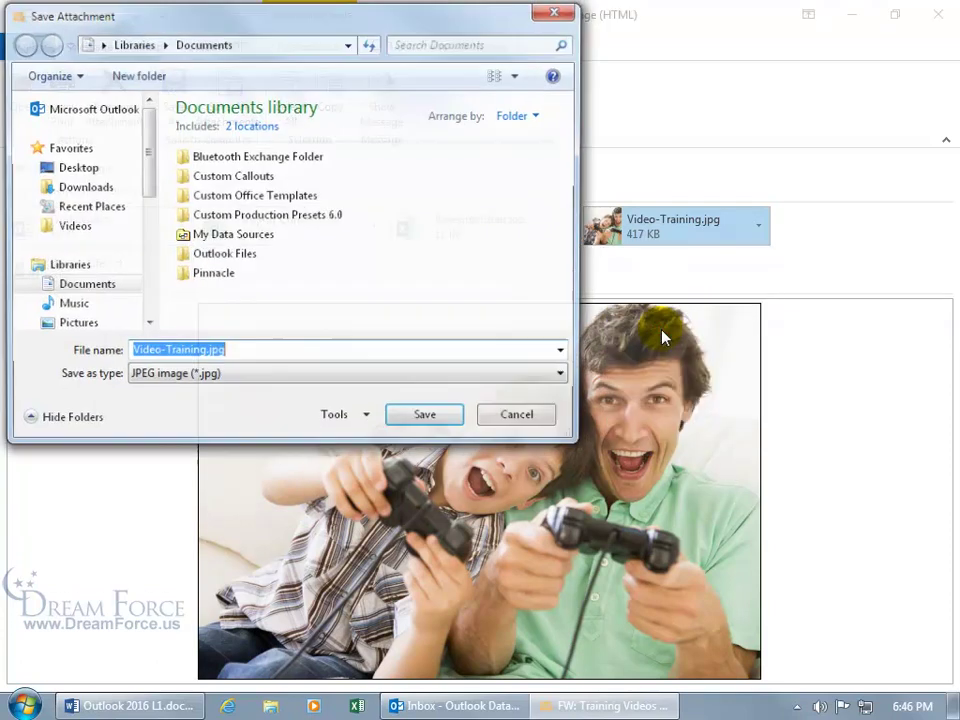
click(83, 174)
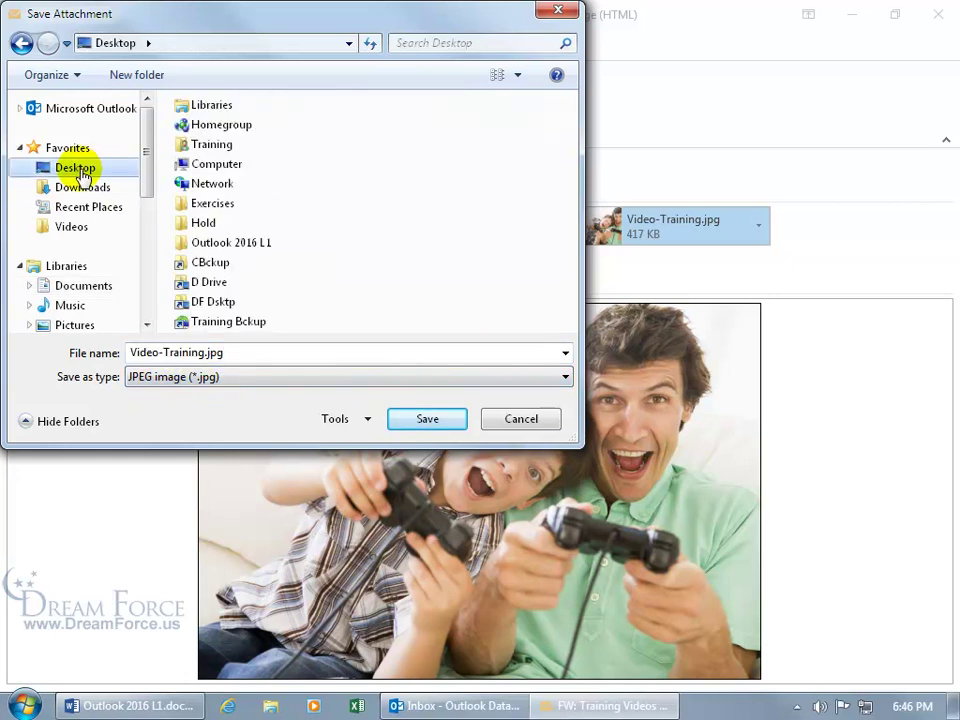
click(428, 419)
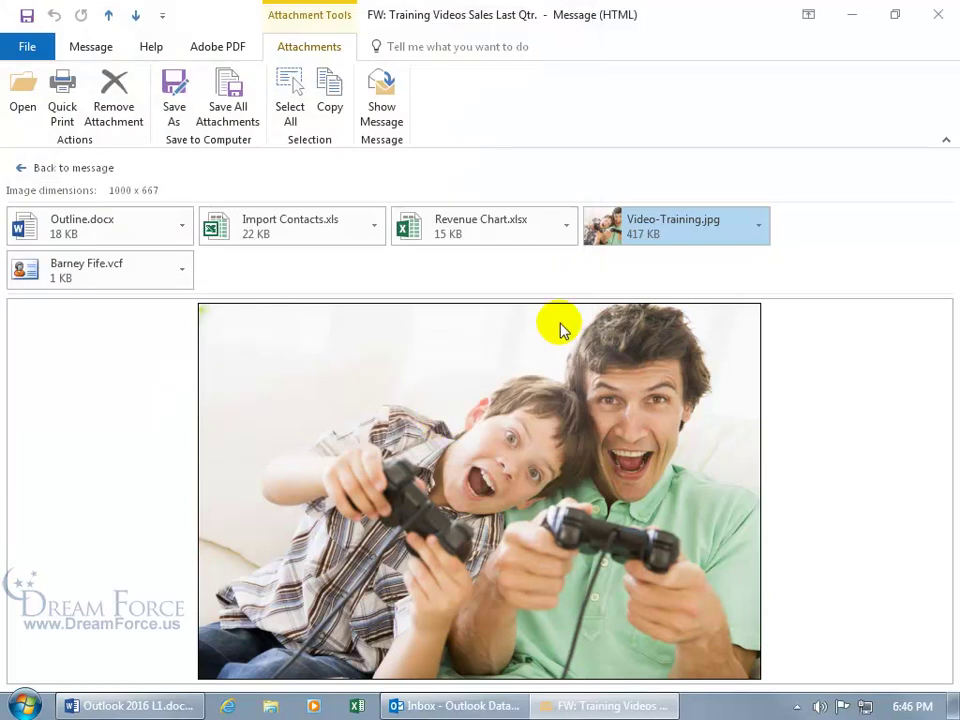
click(938, 14)
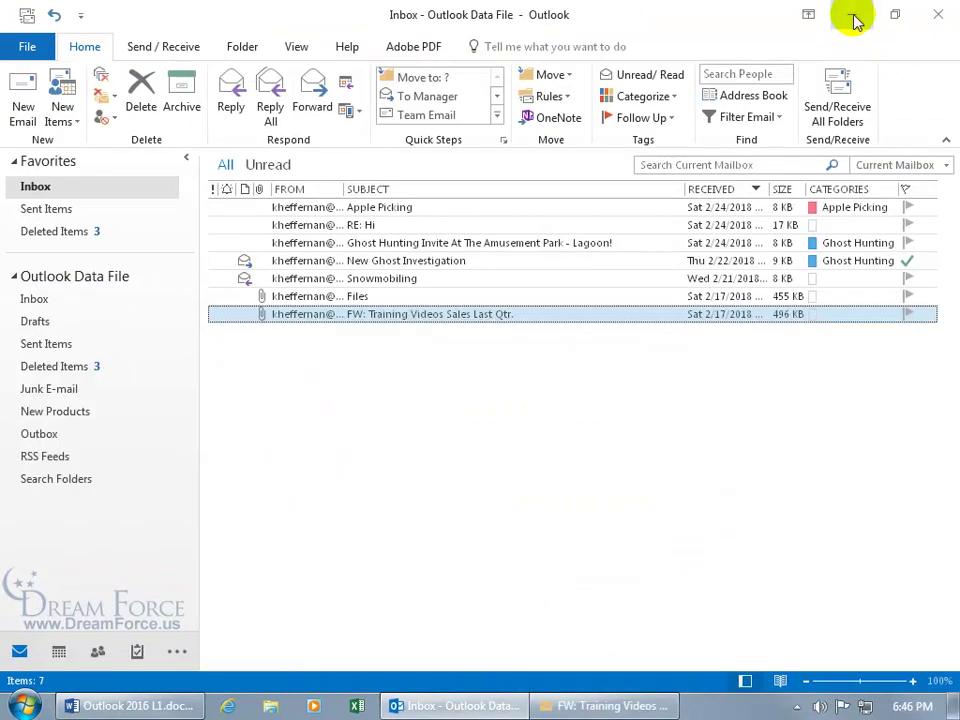
Open the saved Video-Training.jpg from the desktop in Photo Viewer, then close the viewer
click(853, 15)
double_click(48, 420)
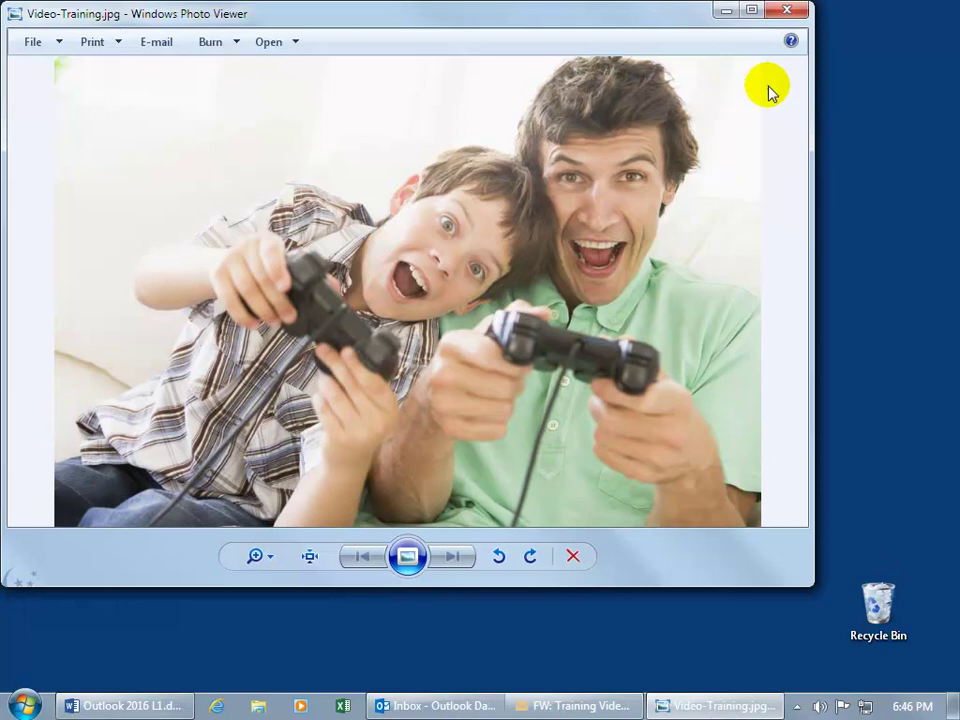
click(784, 12)
Delete the desktop copy of Video-Training.jpg and bring the training message back
click(40, 424)
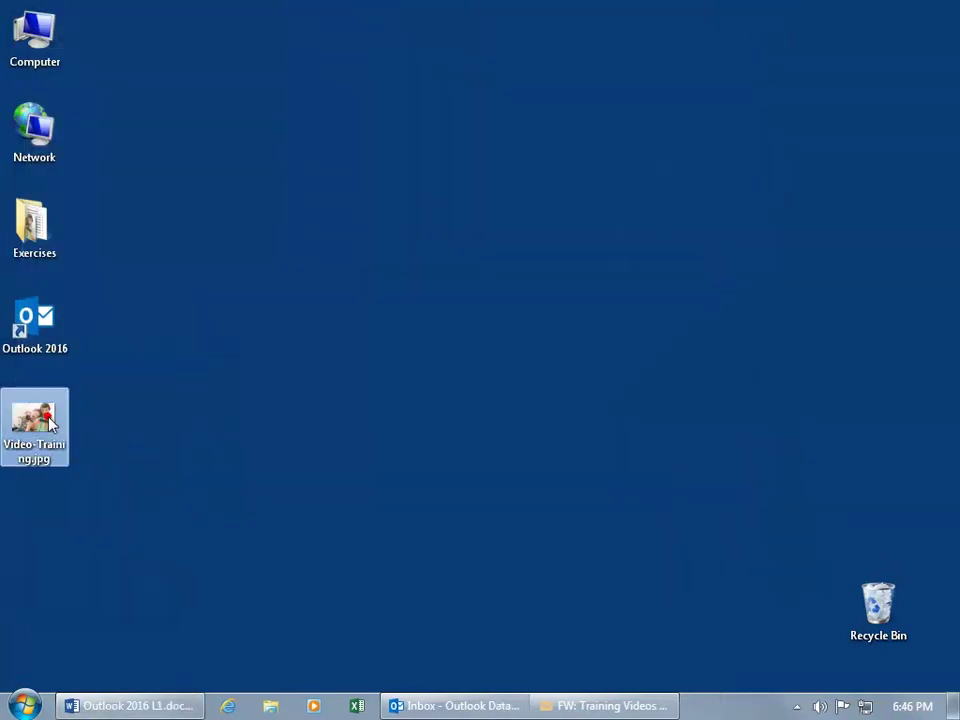
key(Delete)
click(544, 410)
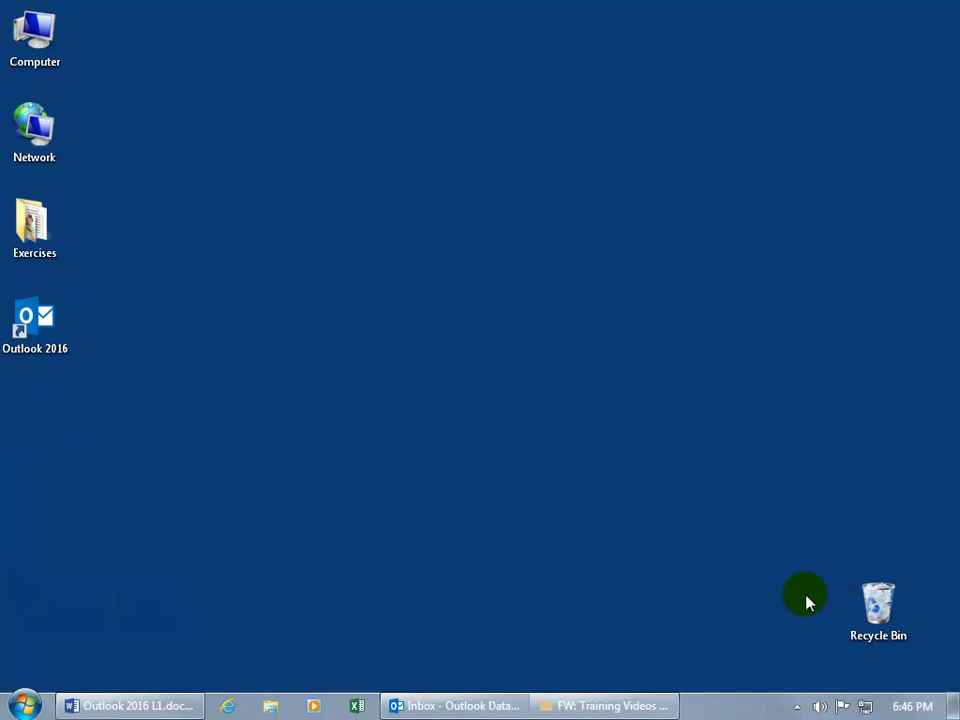
click(604, 706)
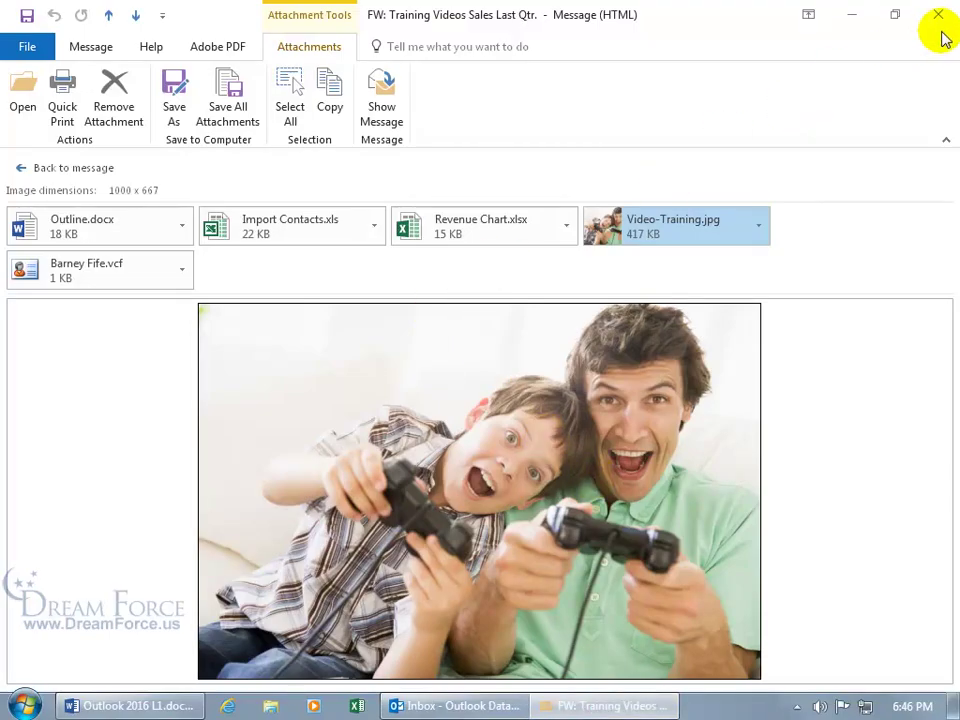
Restore down the message window and drag Video-Training.jpg onto the desktop
click(895, 15)
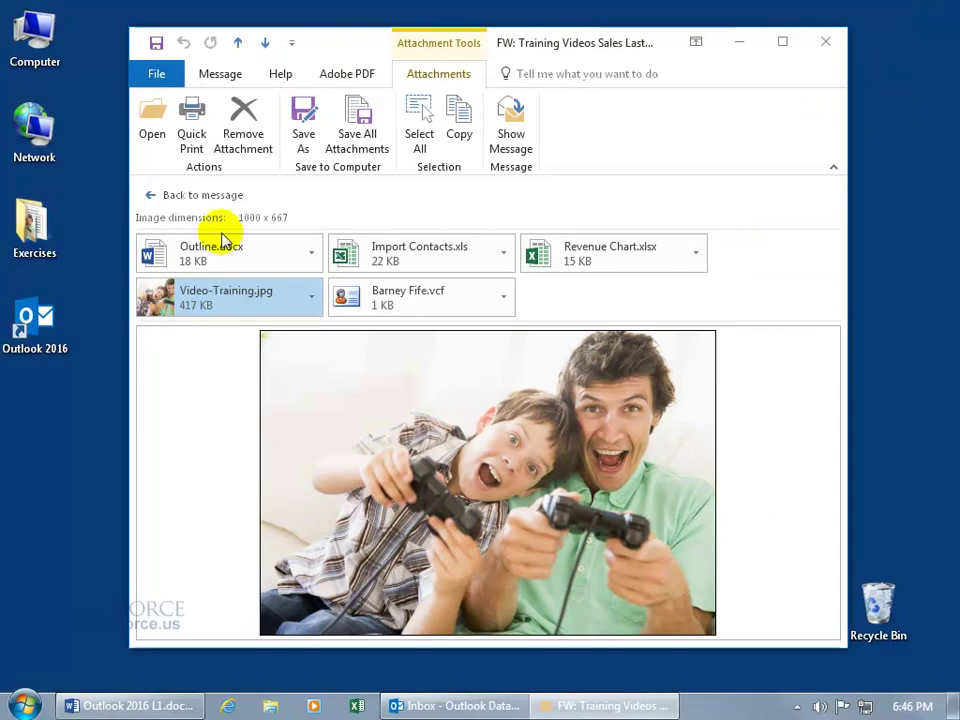
drag(209, 296, 177, 329)
drag(89, 438, 90, 437)
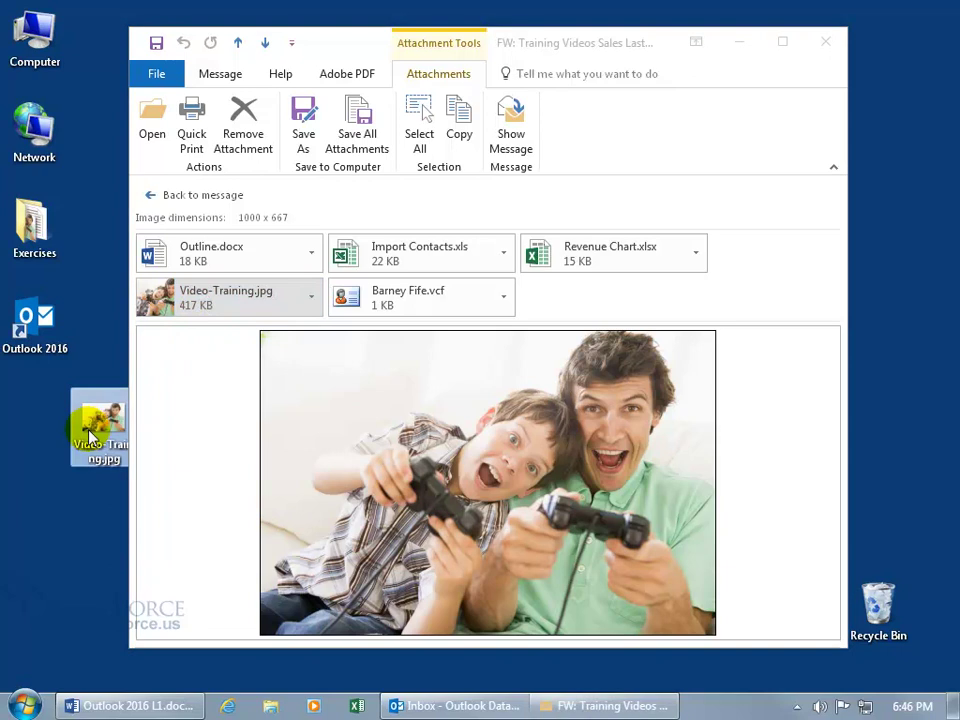
Drag Outline.docx, Import Contacts.xls and Revenue Chart.xlsx together onto the desktop
click(245, 257)
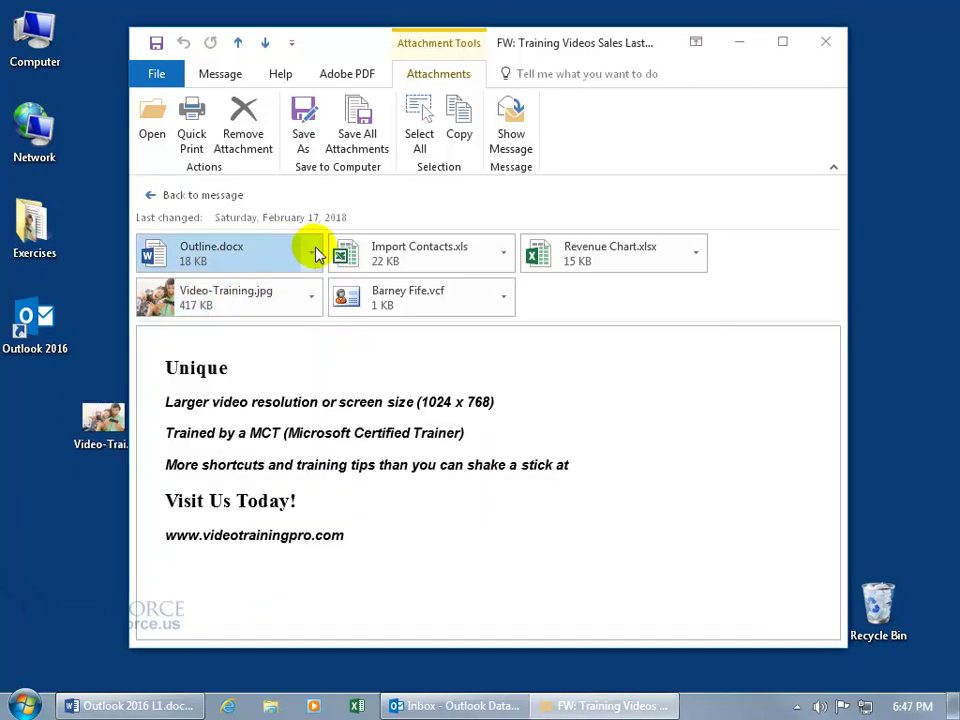
ctrl+click(398, 304)
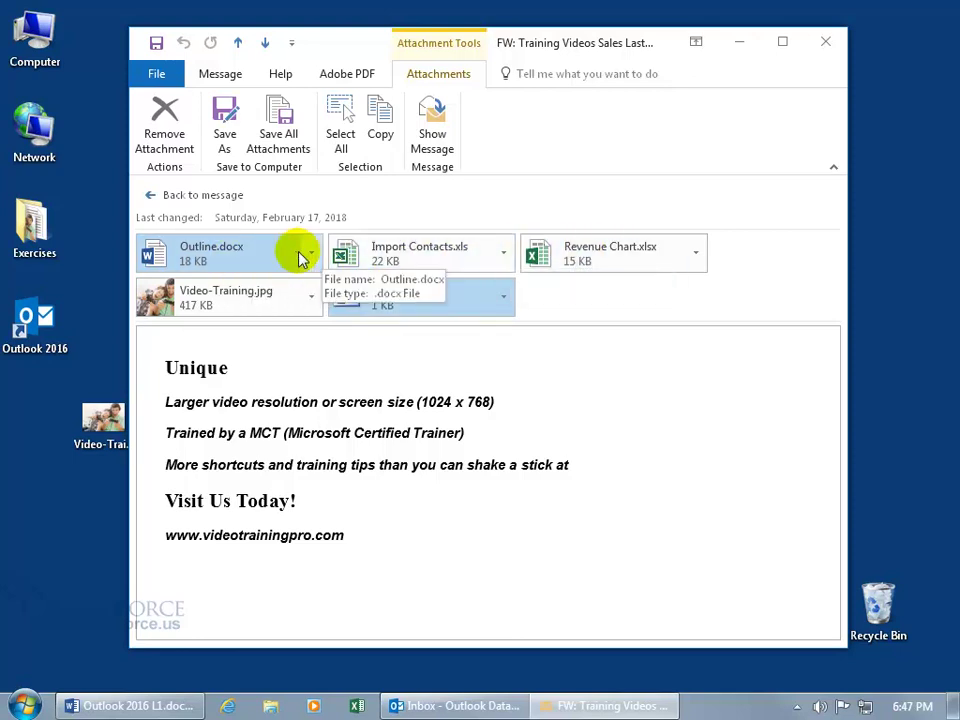
click(268, 257)
ctrl+click(499, 253)
ctrl+click(568, 248)
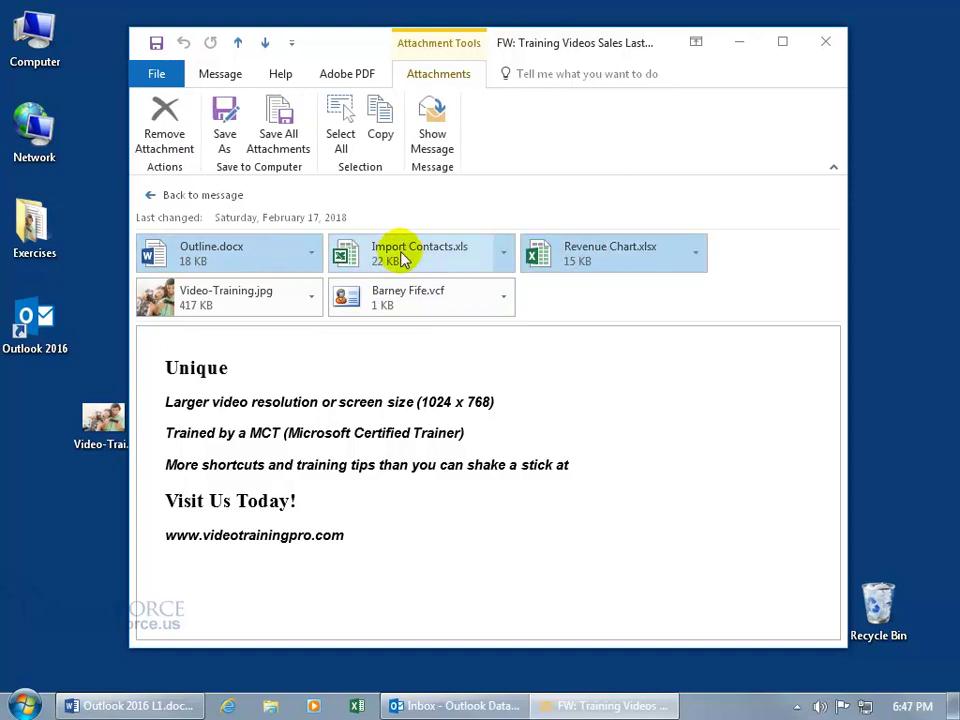
drag(272, 250, 83, 452)
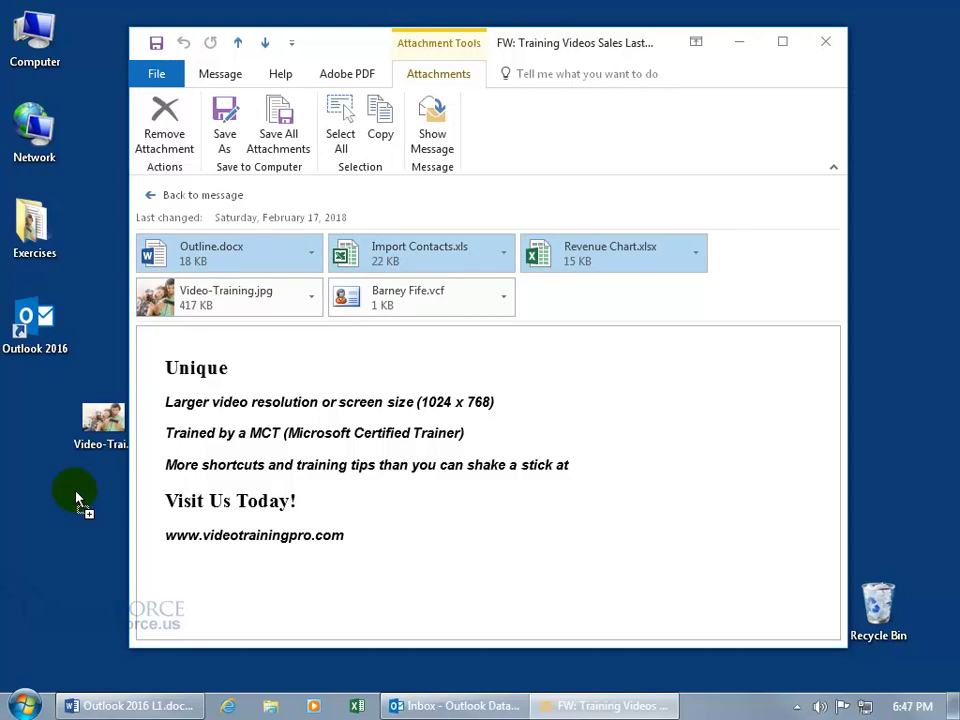
drag(76, 498, 74, 502)
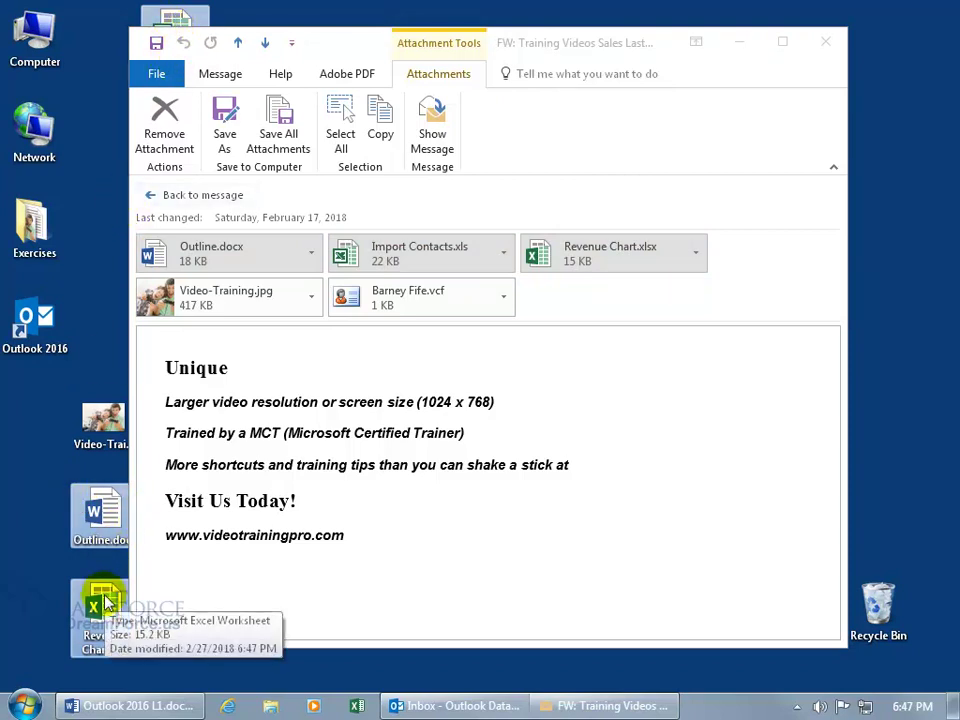
Delete the three copied files and the Video-Training.jpg copy from the desktop
key(Delete)
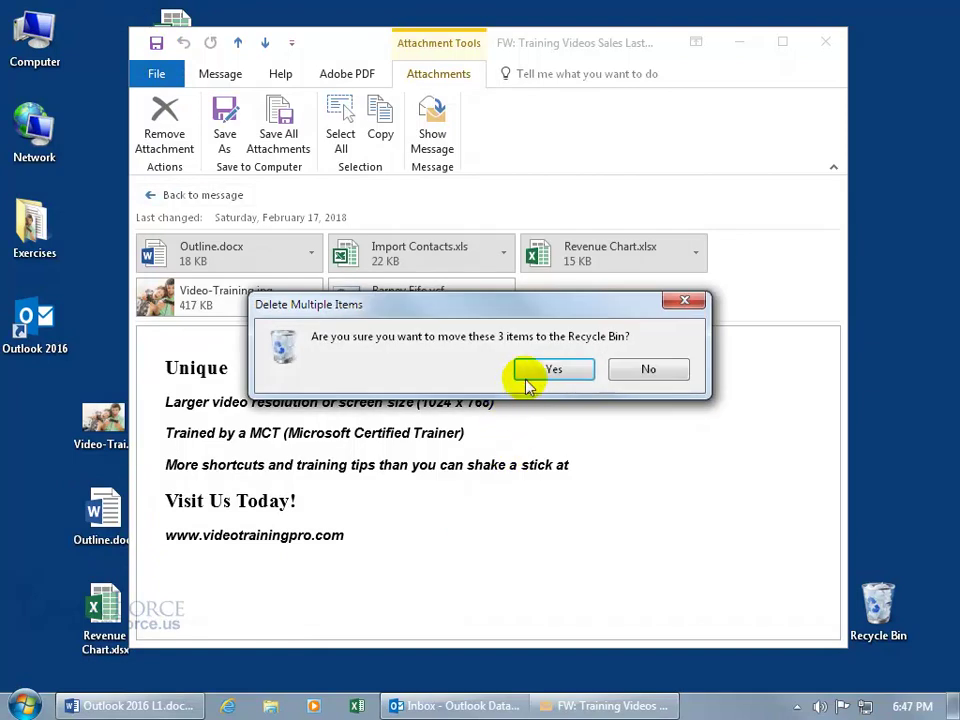
click(540, 370)
click(102, 424)
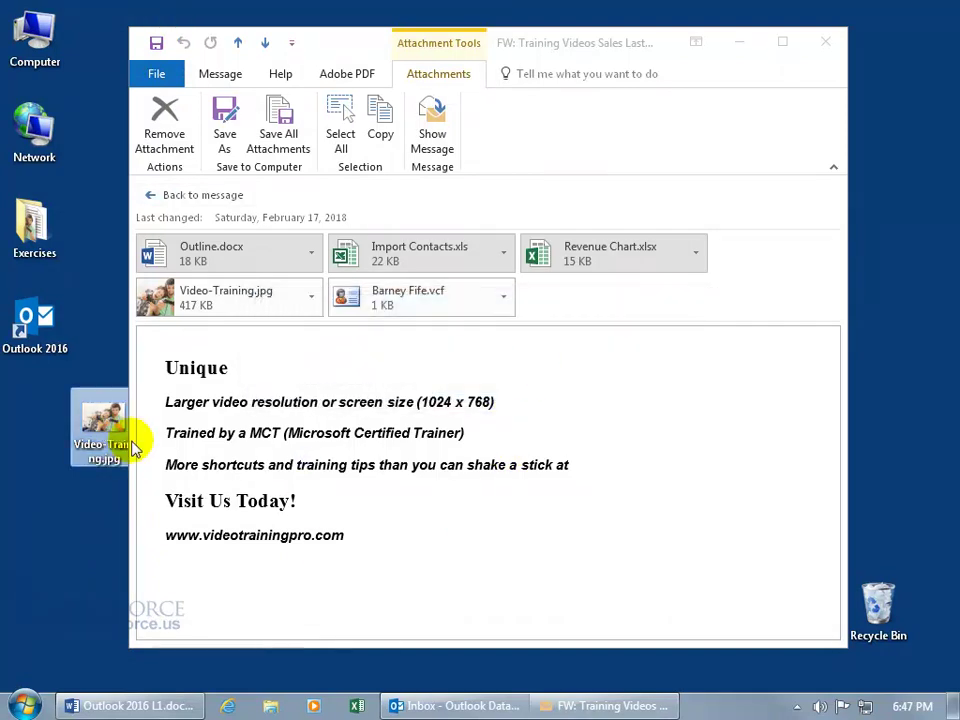
key(Delete)
click(552, 412)
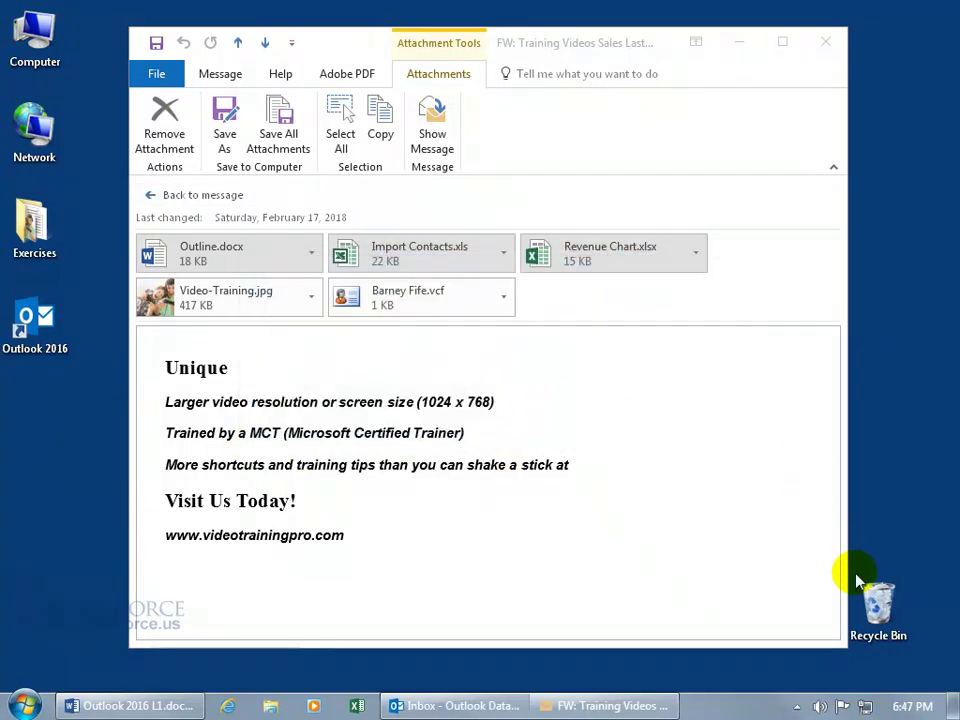
Maximise the message and save all five attachments to the Desktop with Save All Attachments
click(783, 42)
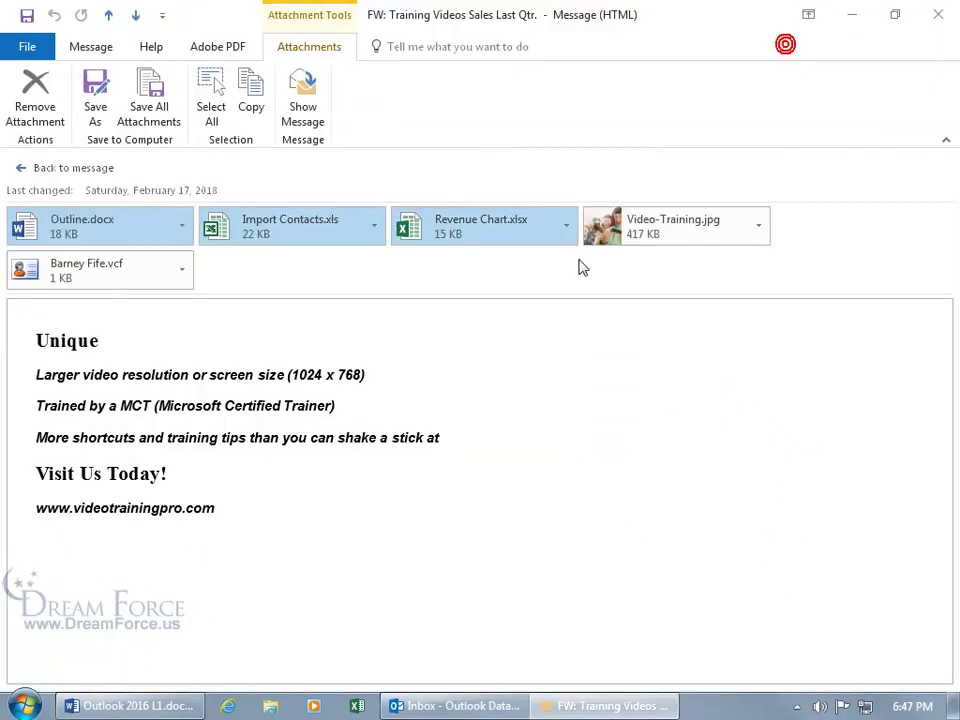
right_click(520, 230)
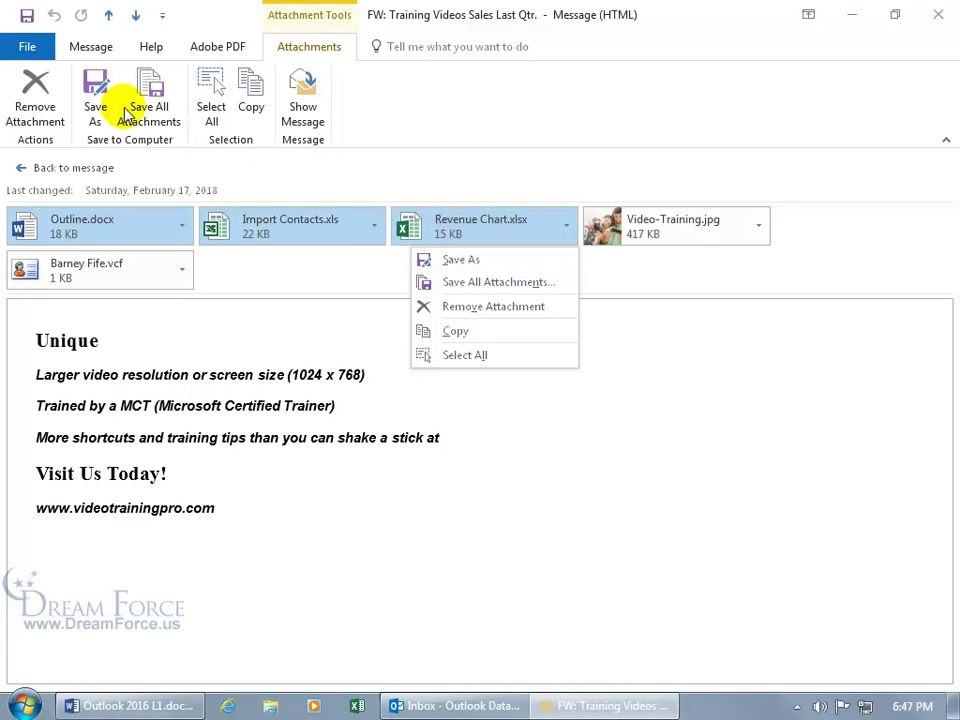
click(467, 286)
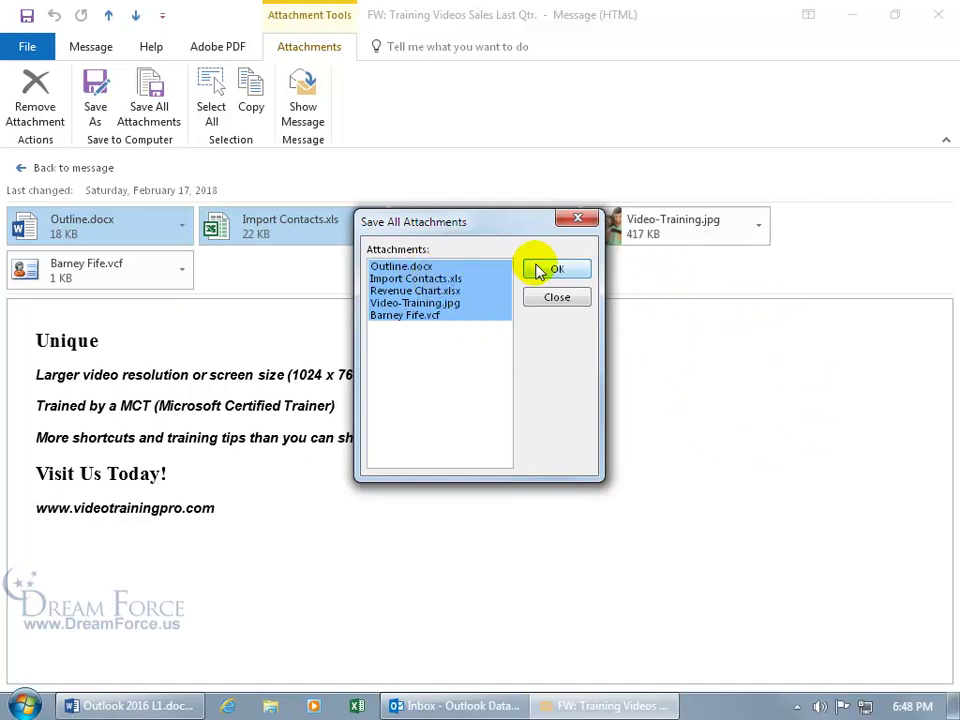
click(414, 279)
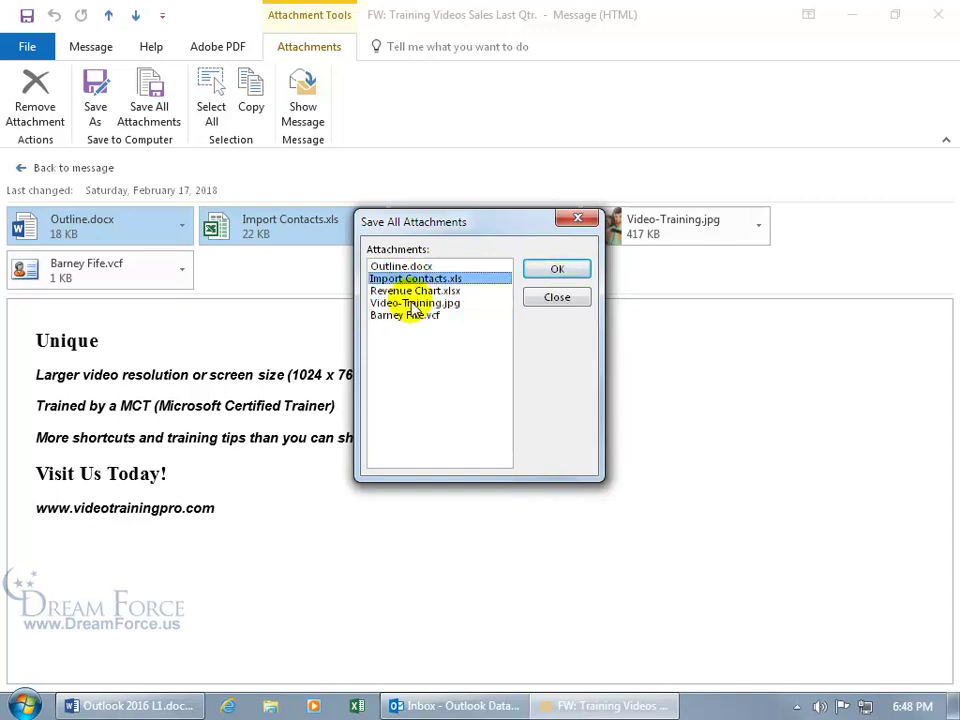
ctrl+click(407, 316)
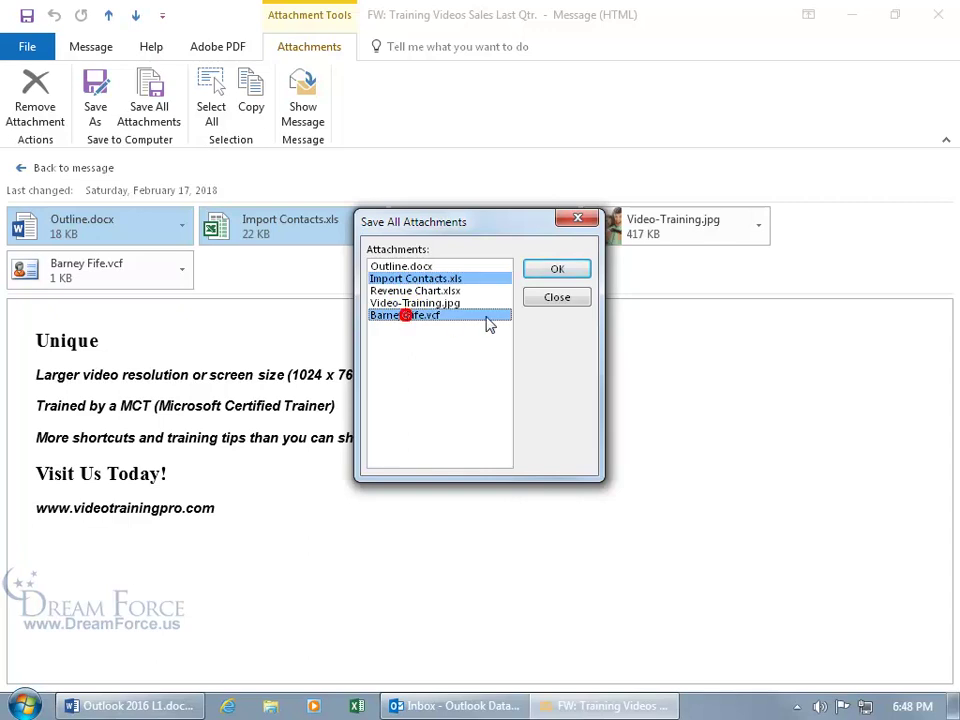
click(418, 280)
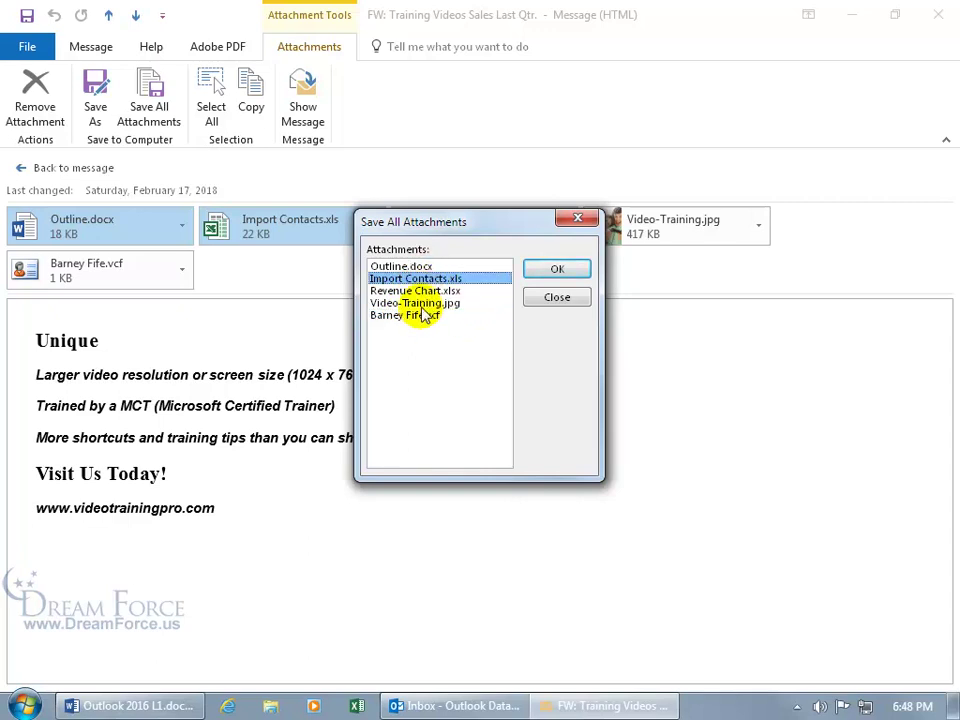
shift+click(436, 304)
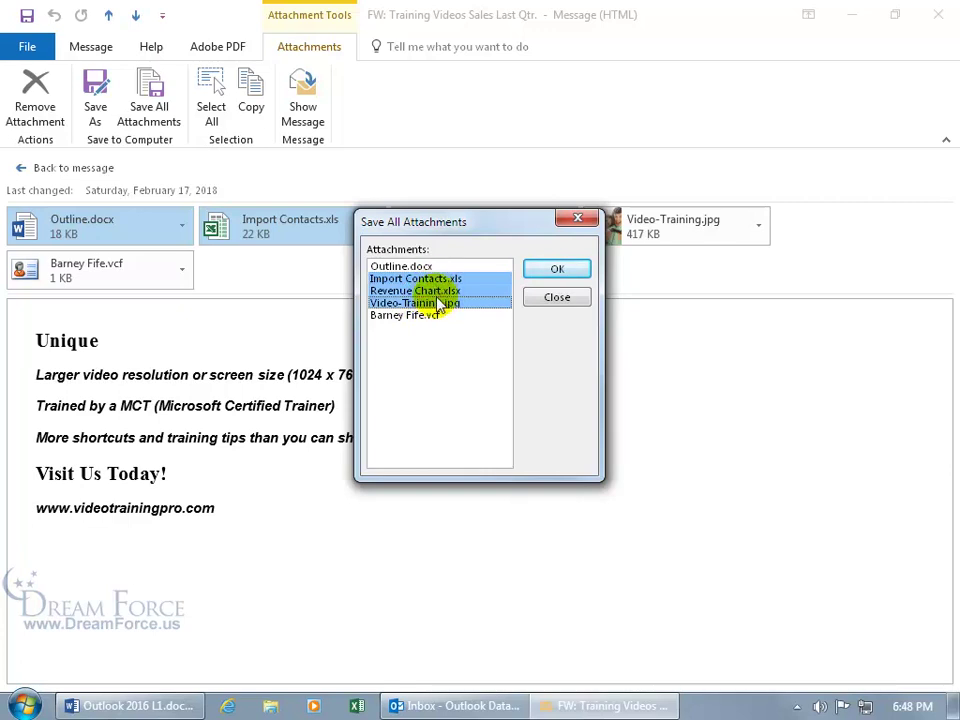
click(424, 266)
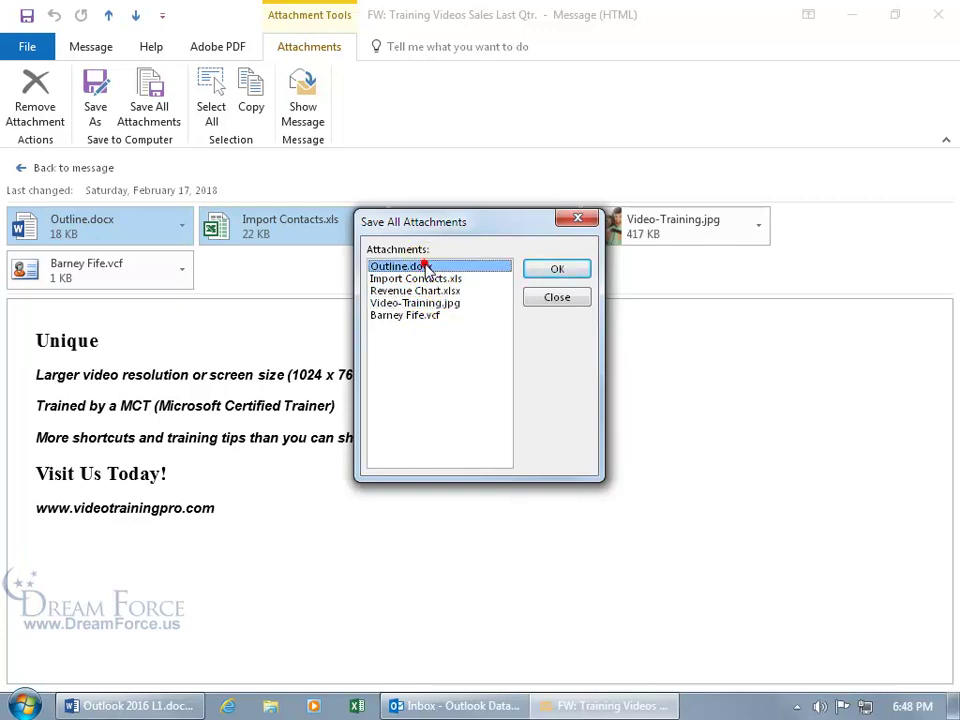
shift+click(427, 316)
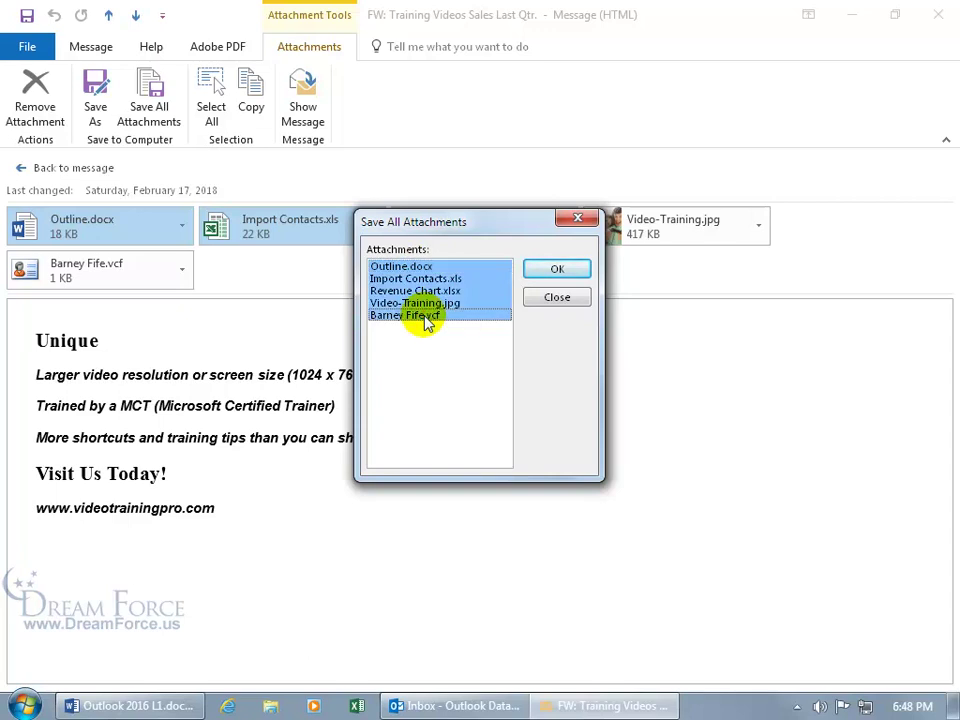
click(546, 272)
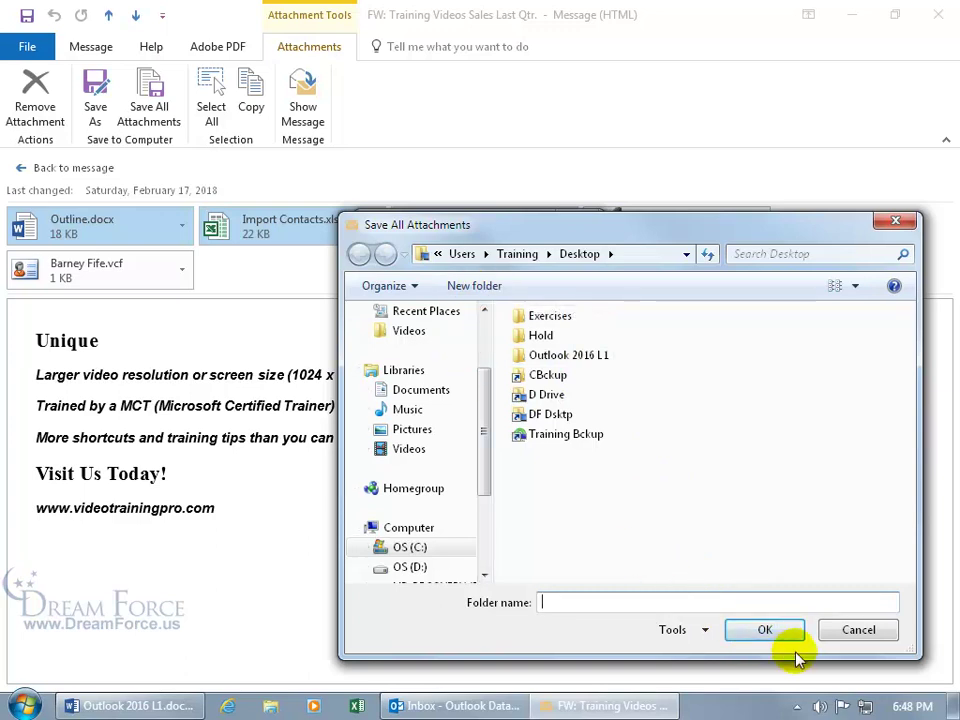
click(760, 630)
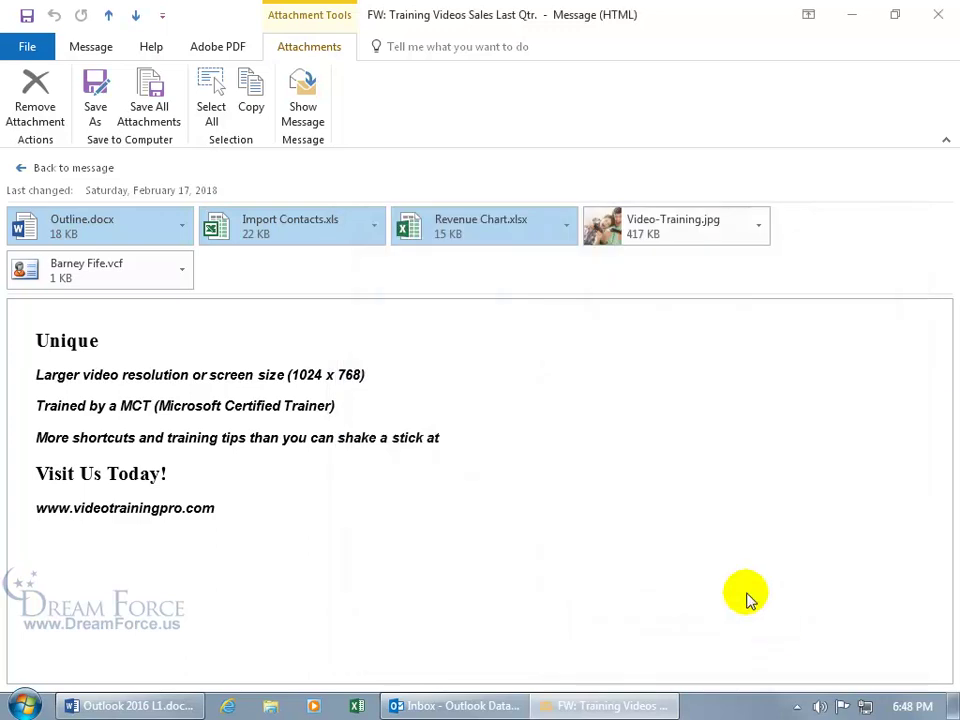
Minimise Outlook, then open the saved contact card from the desktop and close it
click(852, 15)
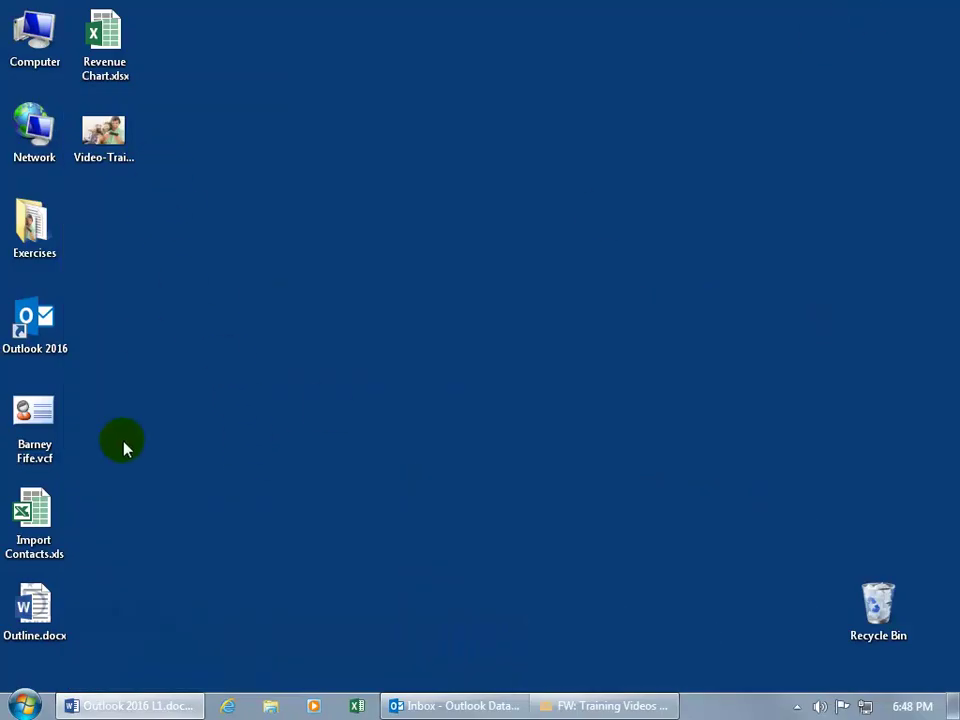
click(50, 422)
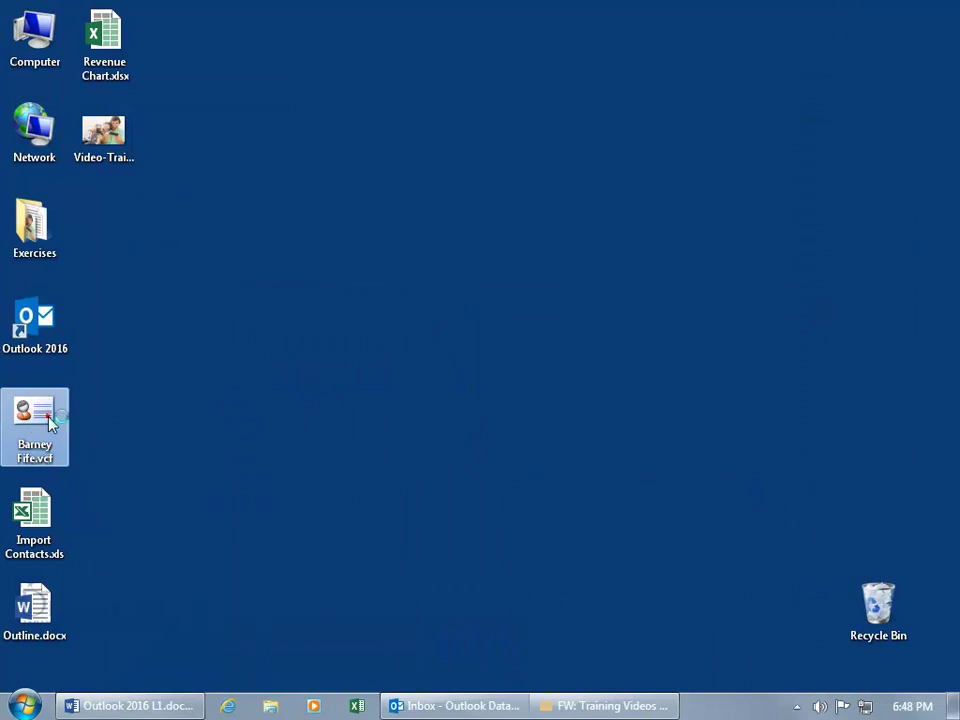
double_click(50, 422)
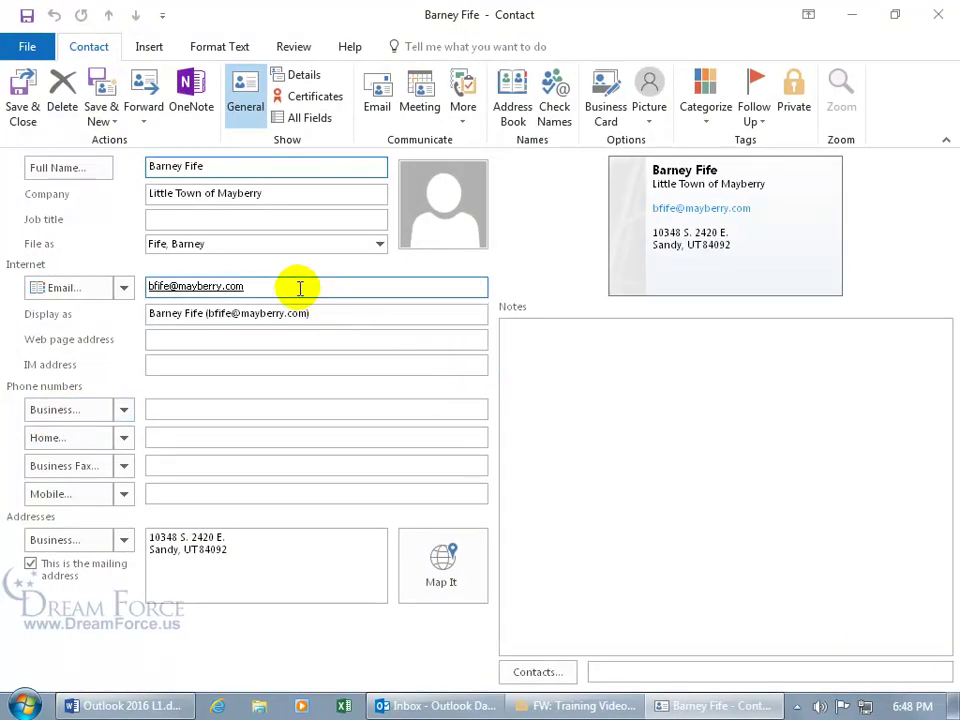
click(936, 15)
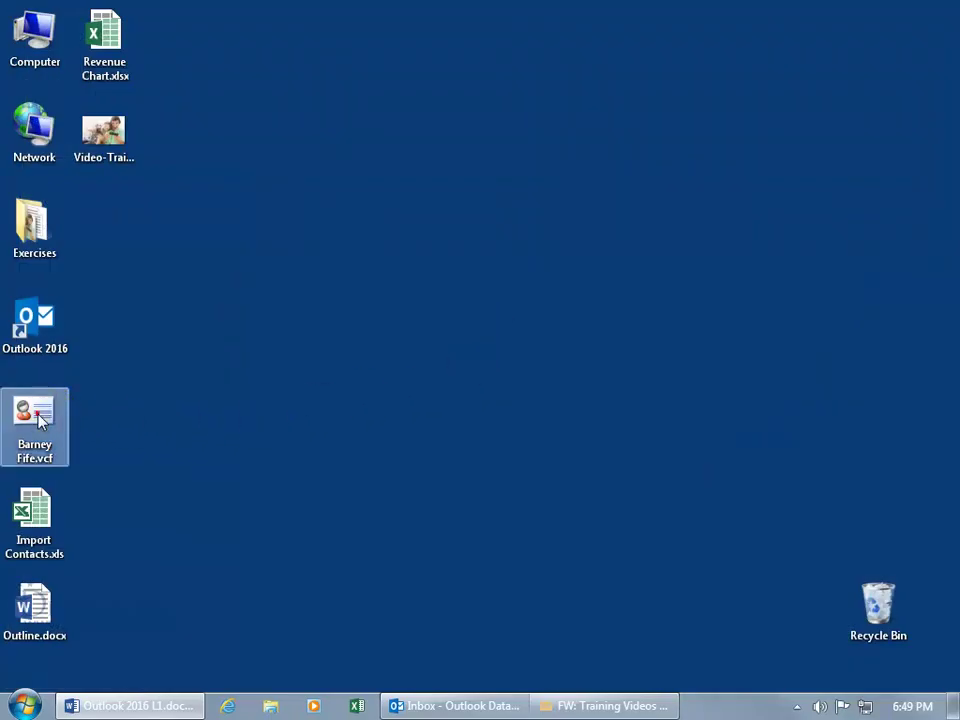
Select the five saved attachment files on the desktop and delete them to the Recycle Bin
click(34, 440)
ctrl+click(33, 520)
ctrl+click(33, 612)
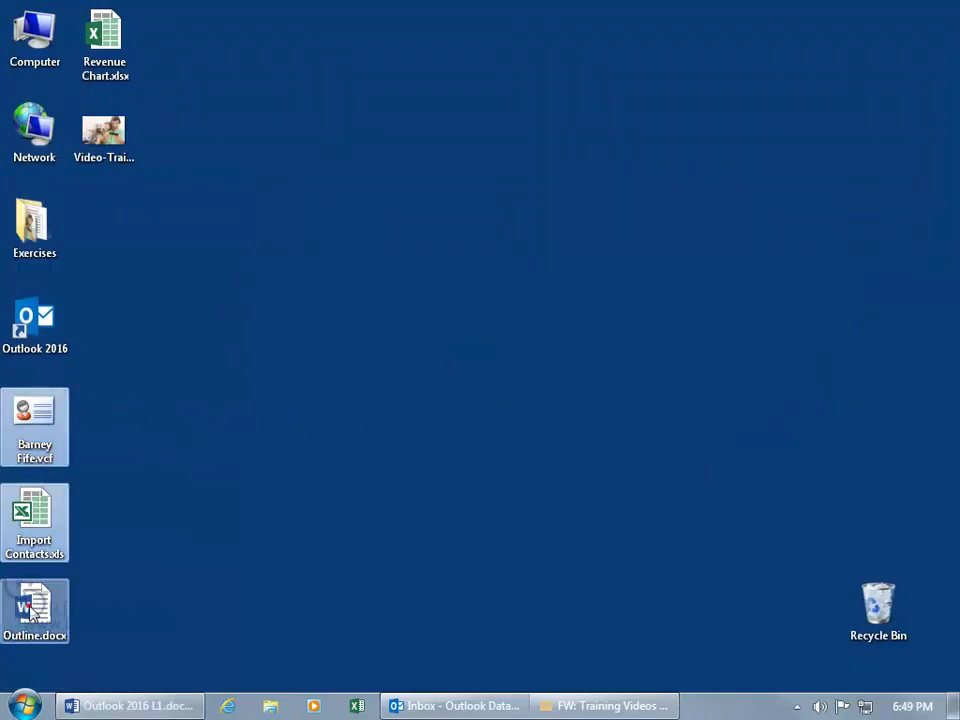
ctrl+click(103, 140)
ctrl+click(95, 50)
click(552, 263)
key(Delete)
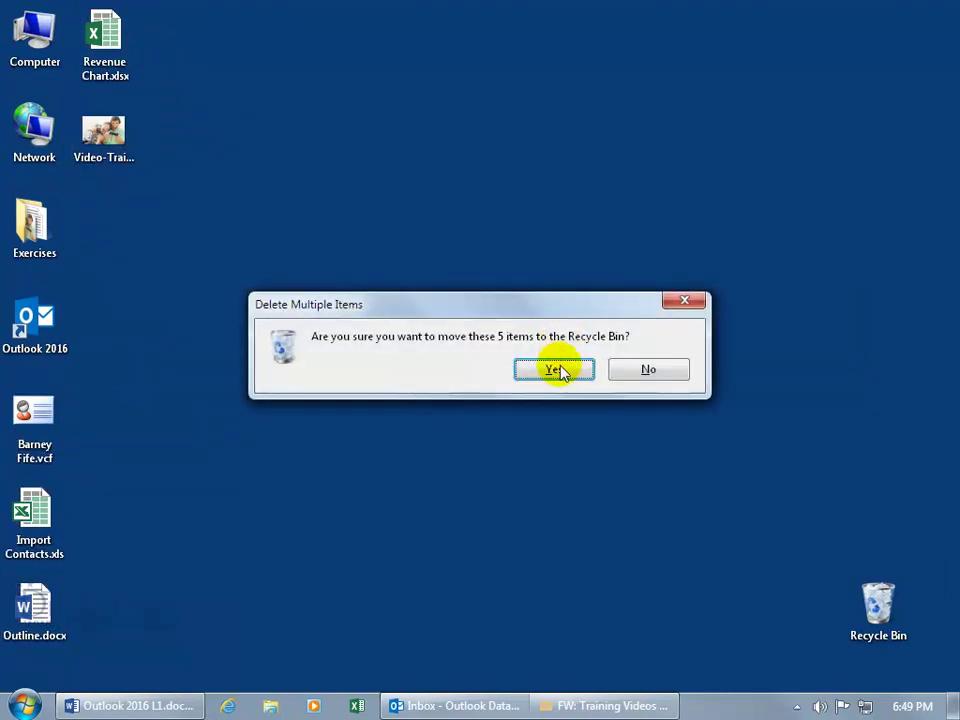
click(557, 377)
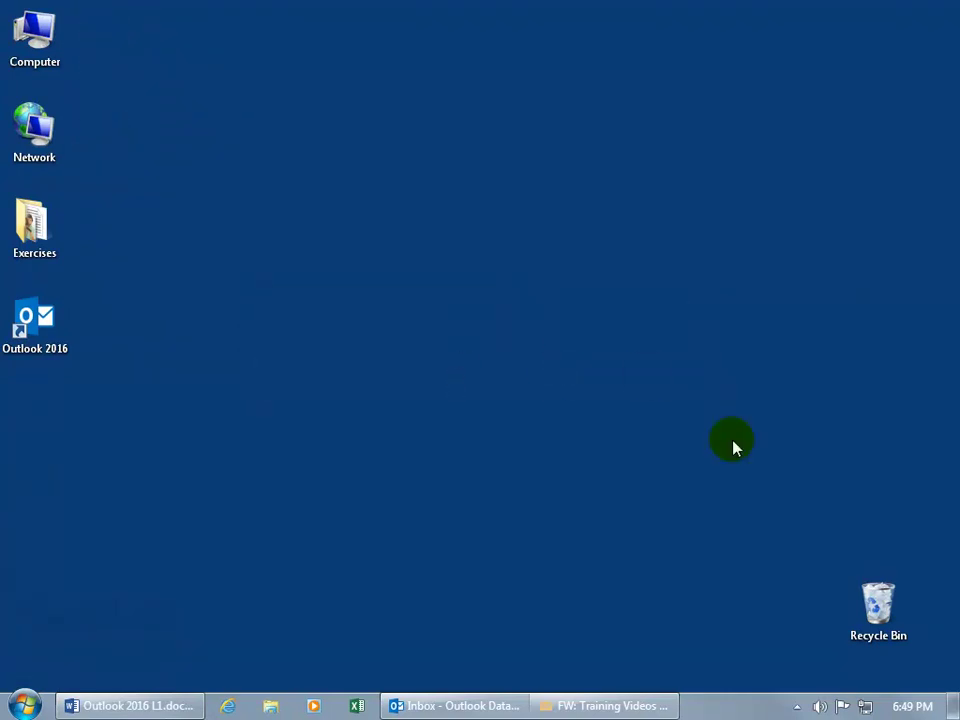
Open Video-Training.jpg in Photo Viewer, close it, then copy the image attachment
click(639, 706)
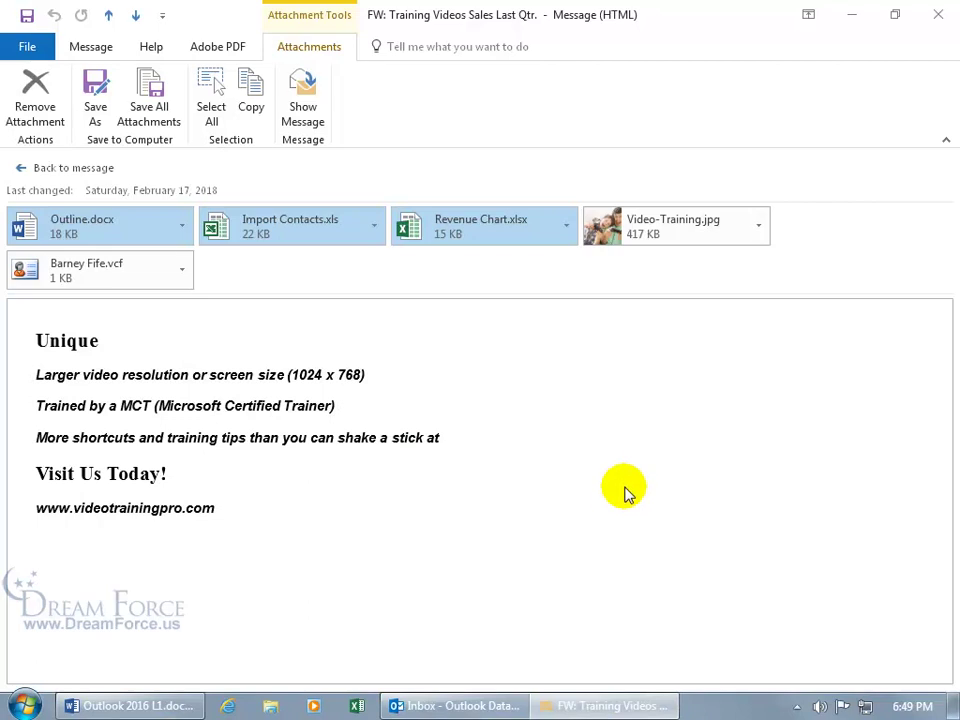
click(636, 226)
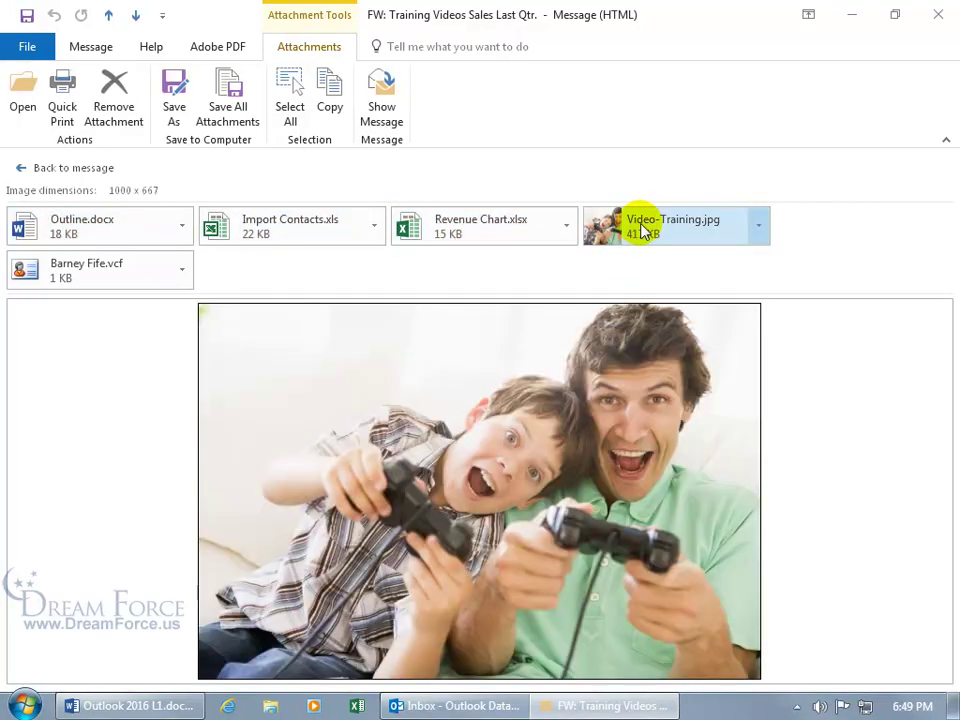
right_click(660, 227)
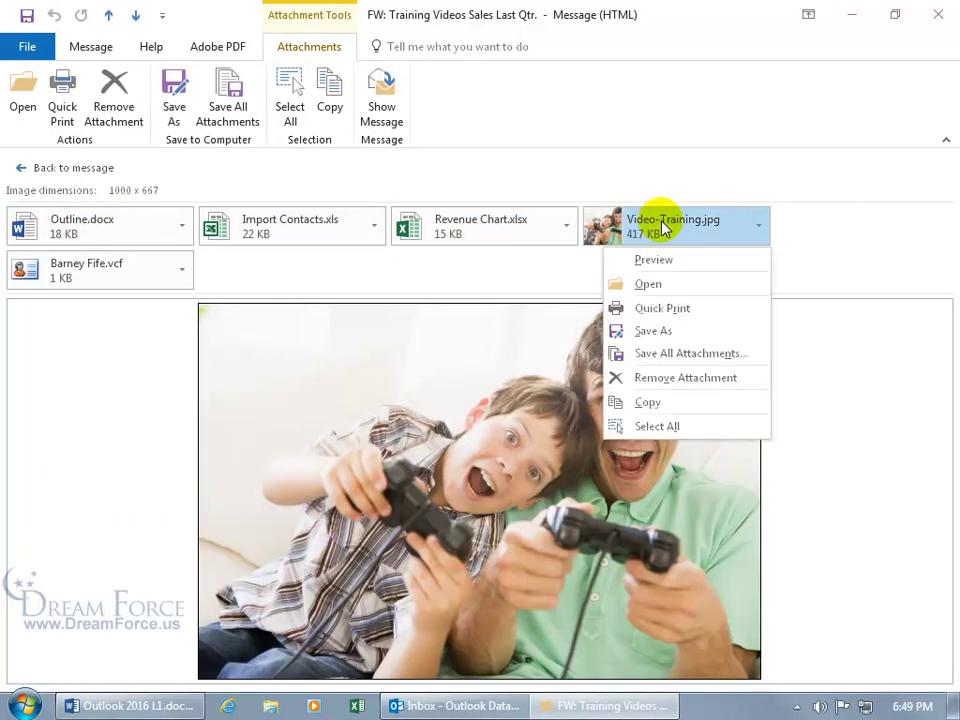
click(659, 285)
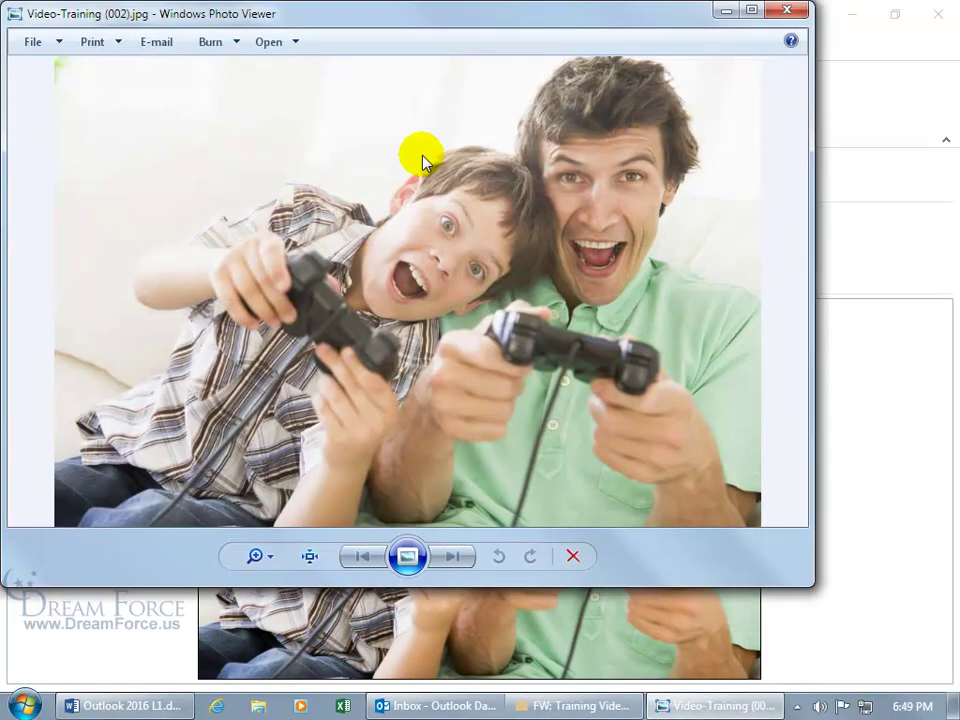
click(788, 14)
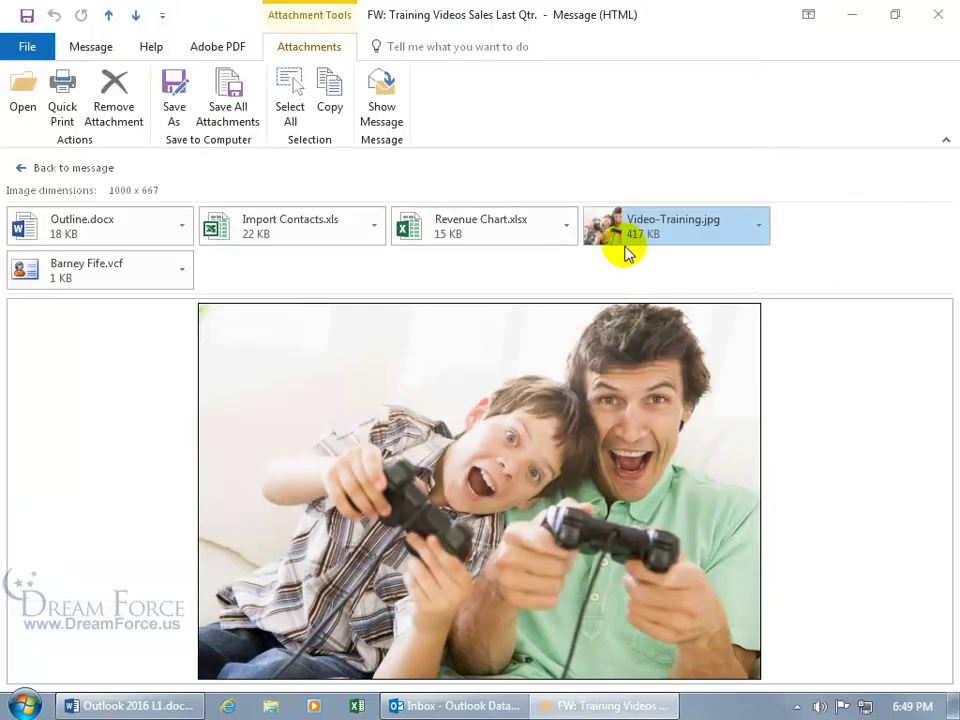
click(657, 227)
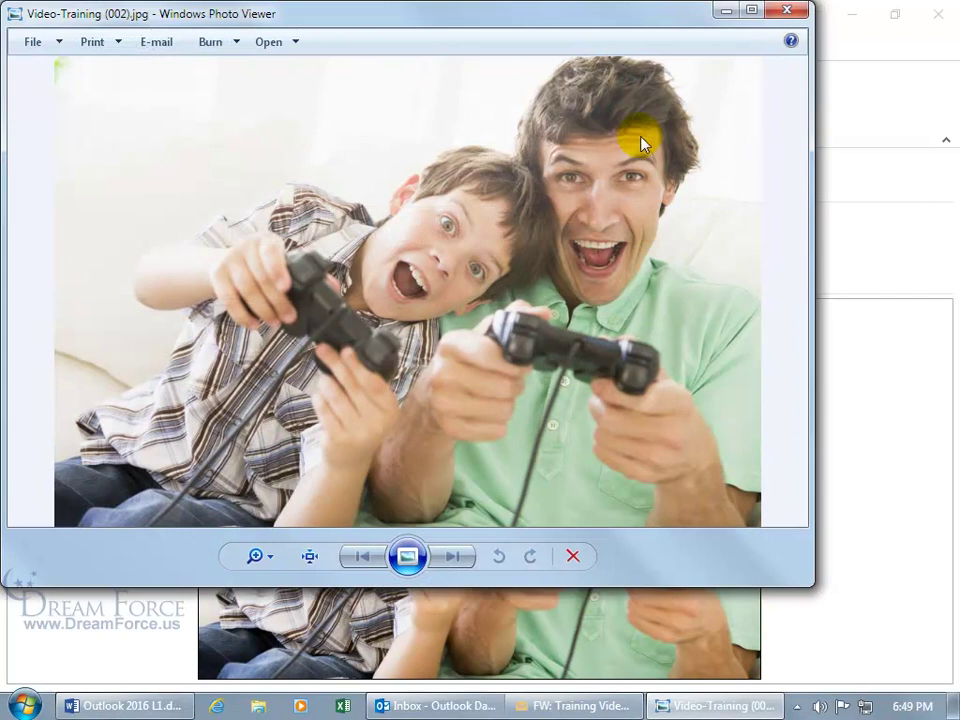
click(789, 11)
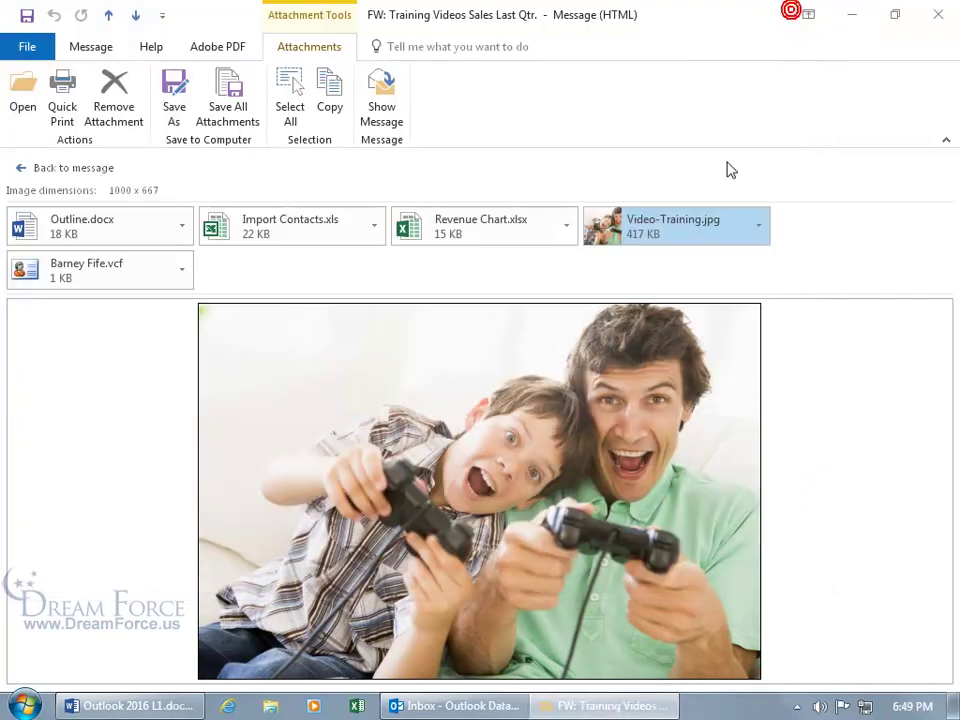
right_click(660, 220)
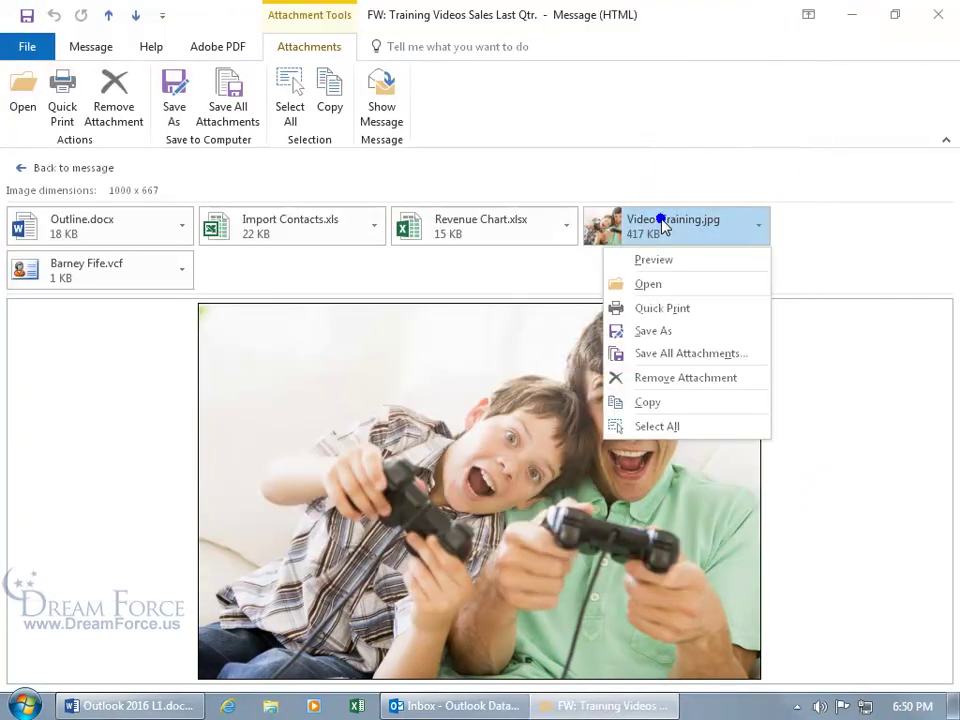
click(657, 403)
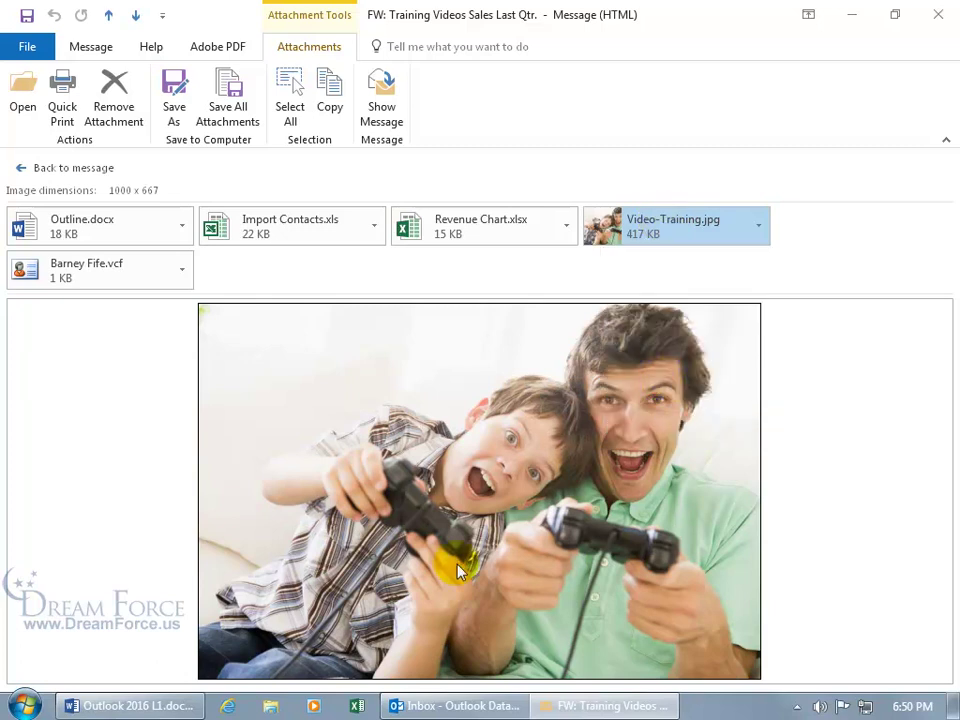
Paste the copied Video-Training.jpg into a new email, then close the draft
click(452, 707)
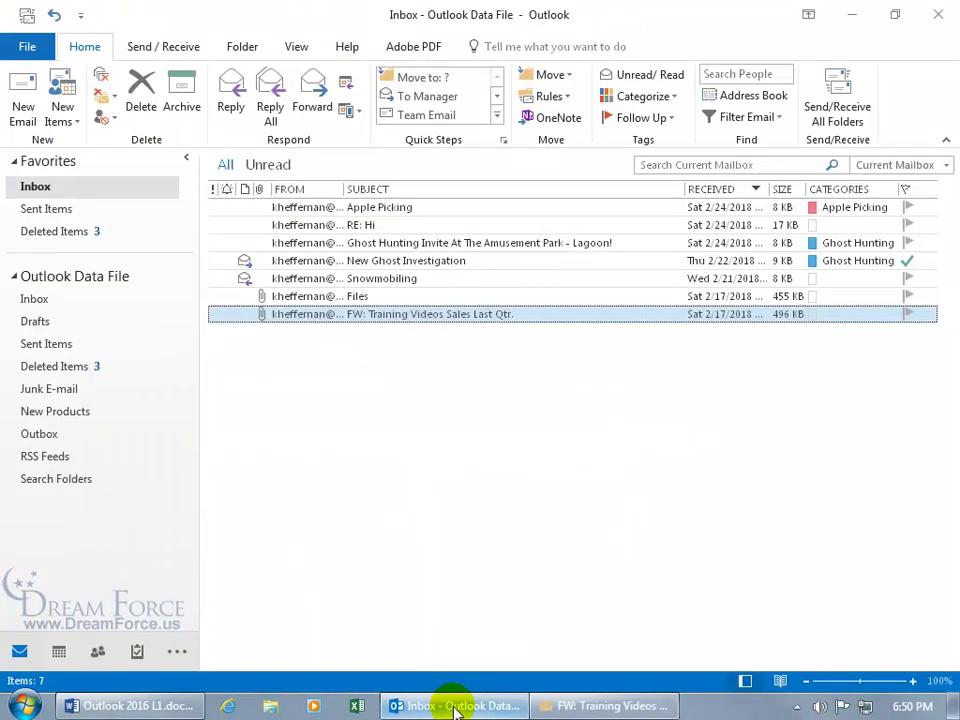
click(16, 92)
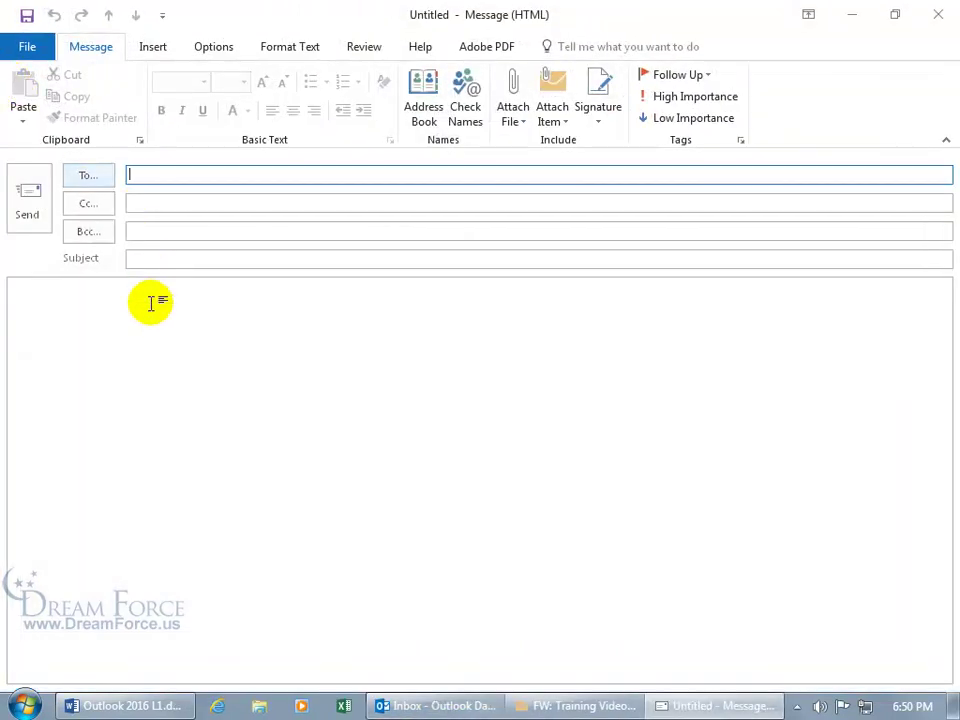
right_click(150, 302)
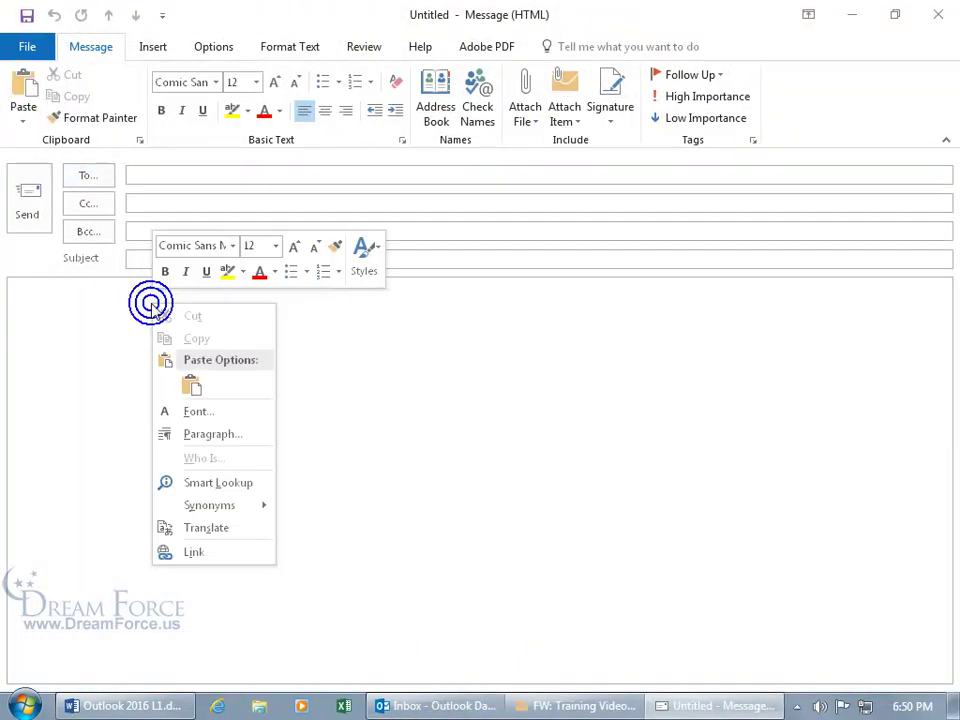
click(191, 386)
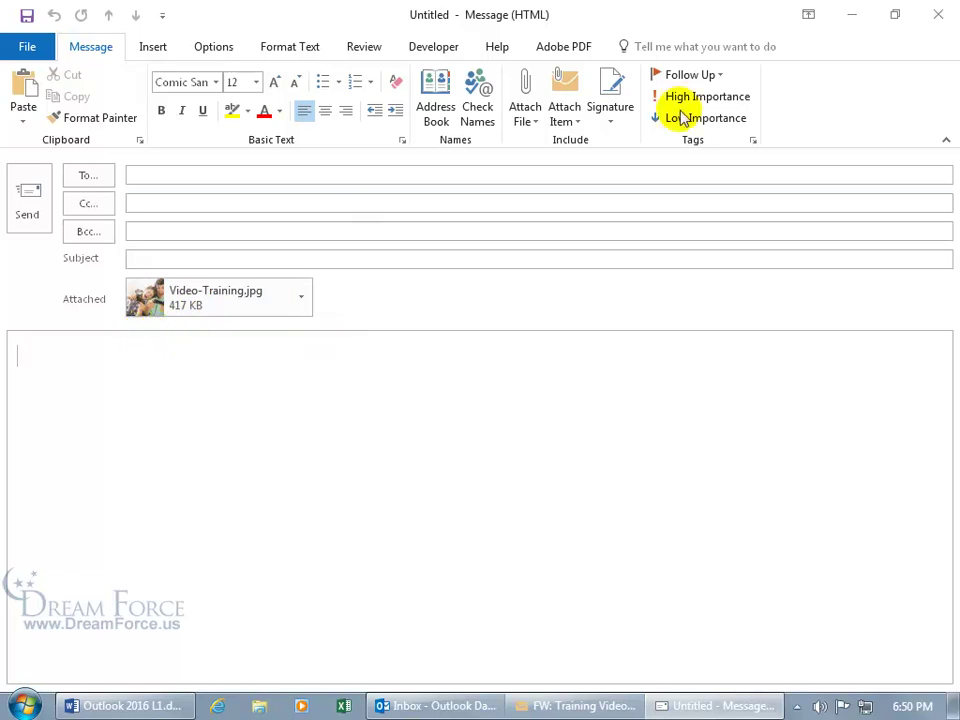
click(940, 14)
Discard the new draft without saving and bring the training message window to the front
click(474, 408)
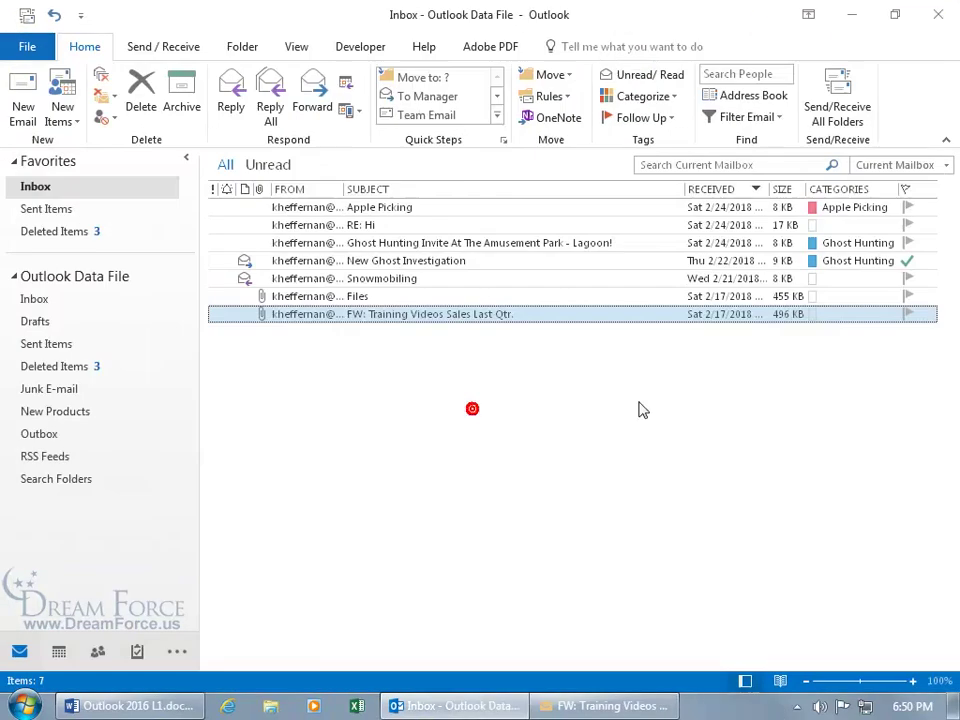
click(607, 706)
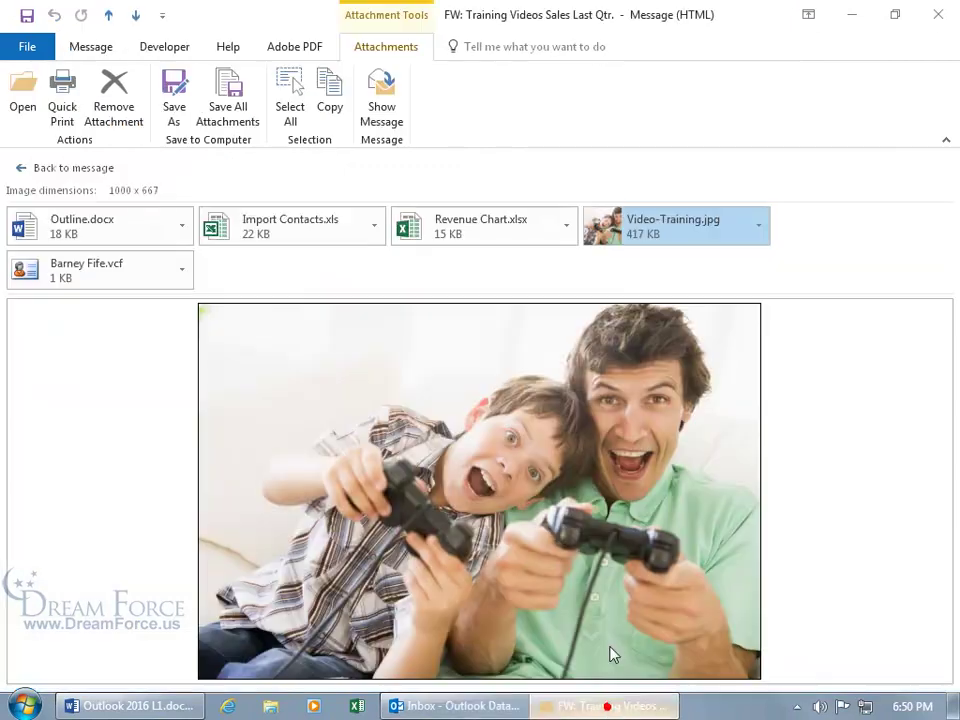
Remove the Video-Training.jpg image attachment and confirm, leaving four attachments on the message
right_click(655, 237)
click(660, 377)
click(439, 409)
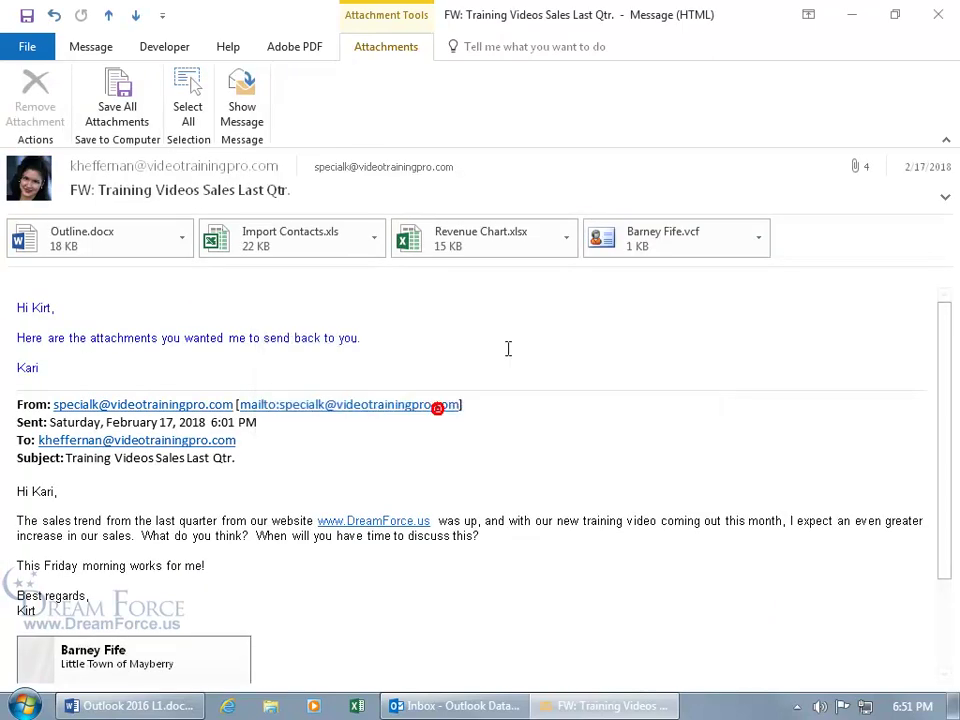